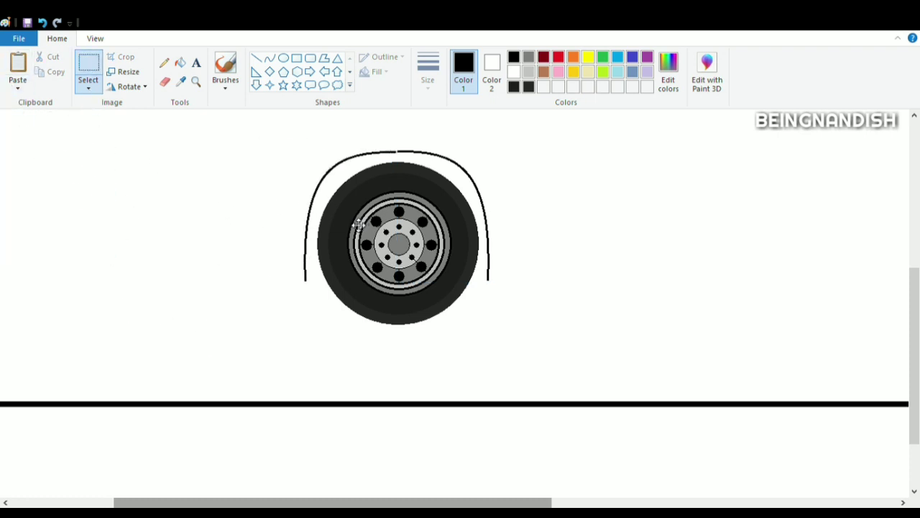
Join the left half of the wheel arch to the right half and connect the arch ends to the tyre with short horizontal lines
left_click_drag(358, 224, 360, 225)
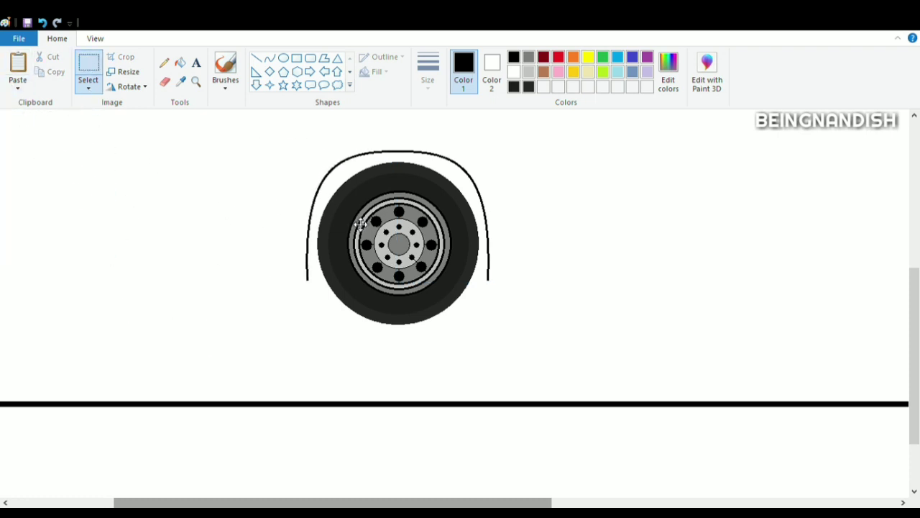
left_click(260, 58)
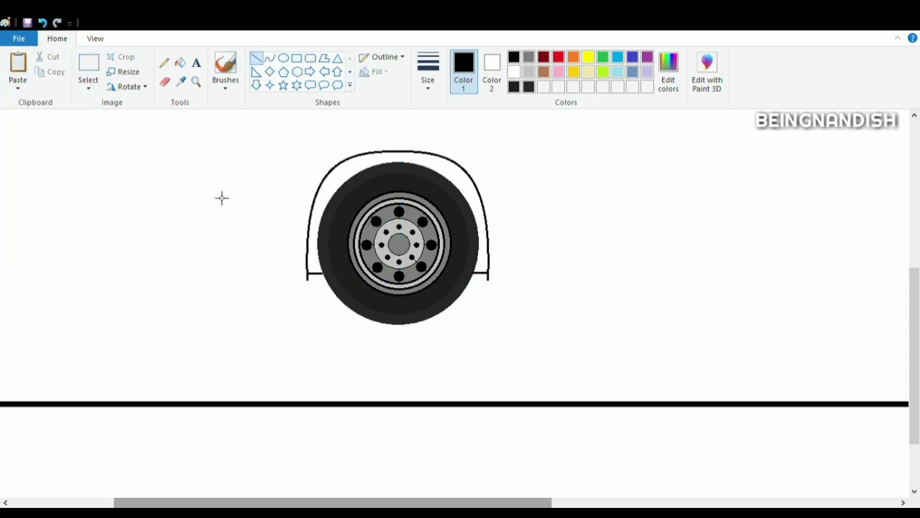
Move the wheel with its arch down onto the ground line, near the front end of the bus
left_click(95, 38)
left_click(42, 70)
left_click(57, 38)
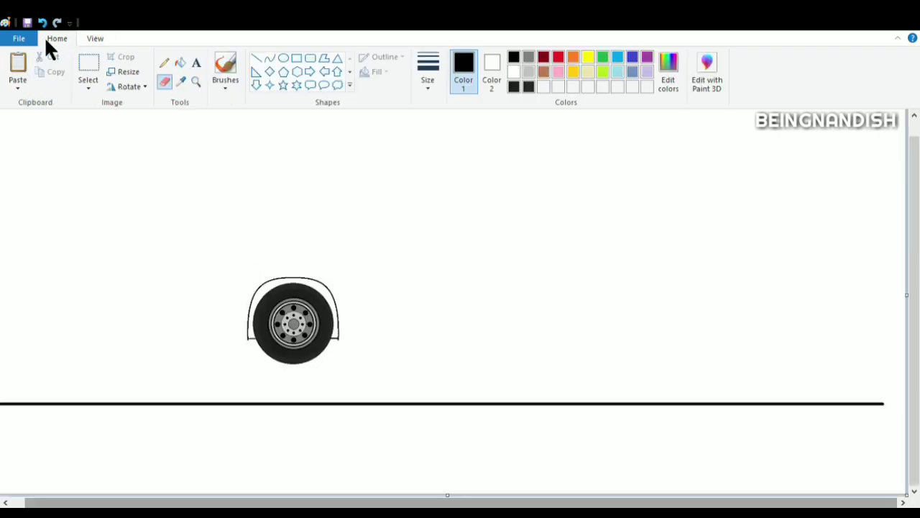
left_click(88, 72)
left_click_drag(222, 252, 348, 364)
left_click_drag(310, 324, 198, 357)
scroll(236, 246, "up", 1)
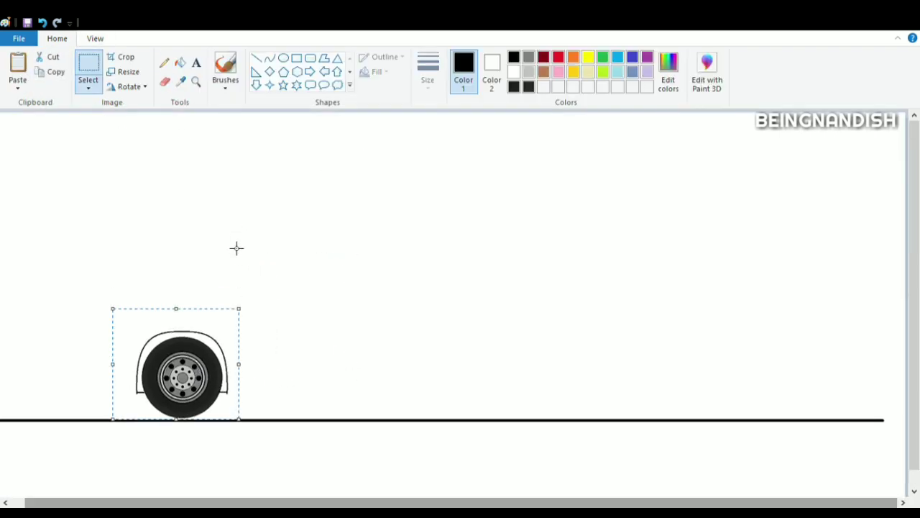
Duplicate the wheel and arch and place the copy on the ground line as the rear wheel
key("ctrl+c")
key("ctrl+v")
left_click_drag(122, 191, 598, 381)
Draw the straight underside of the bus between the two wheel arches, behind the rear arch and ahead of the front arch
left_click(256, 57)
left_click_drag(228, 392, 543, 393)
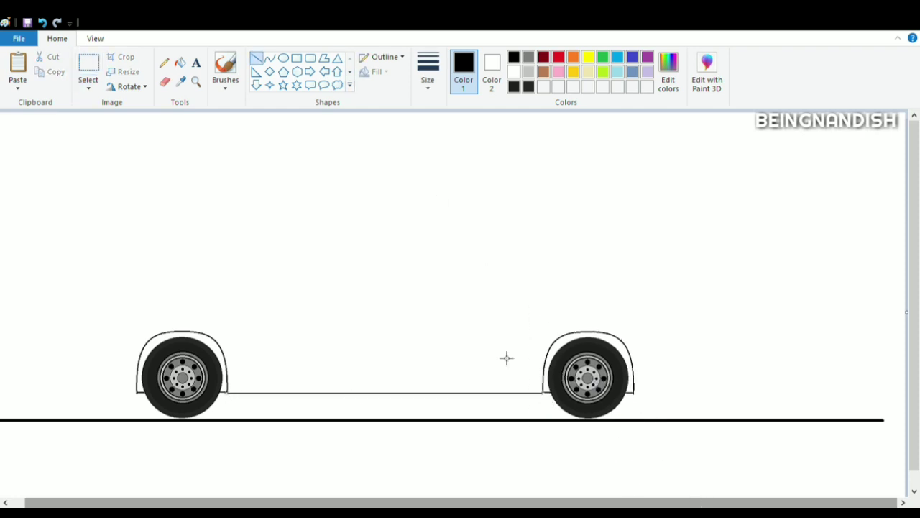
left_click(331, 419)
key("Up")
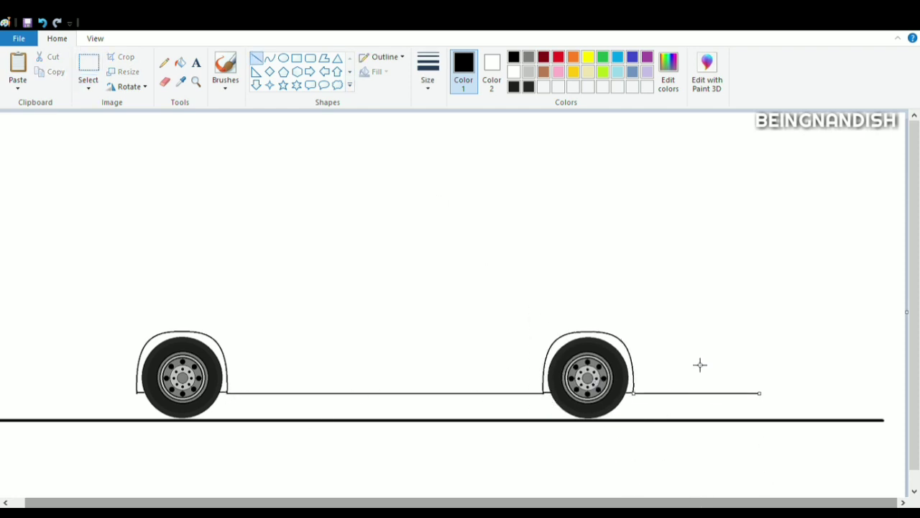
left_click(256, 57)
left_click_drag(137, 392, 72, 393)
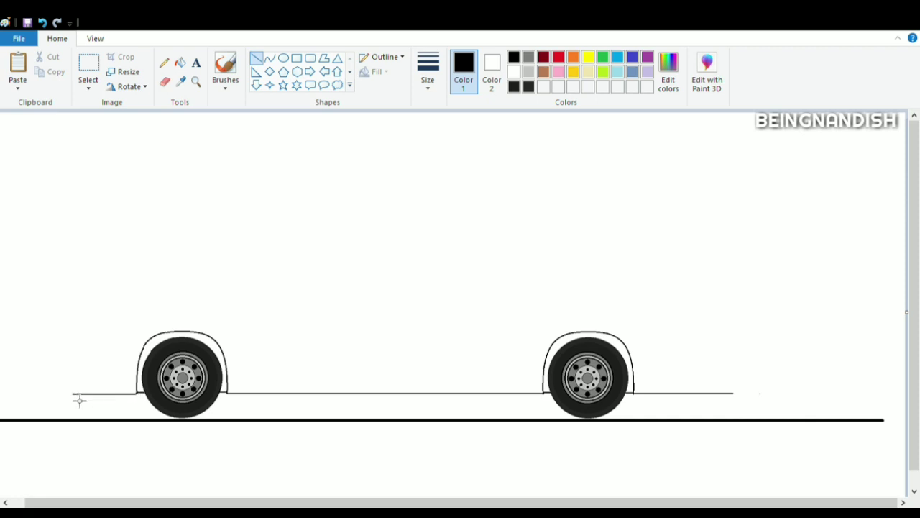
Draw a small curve rising from the front end of the underside to form the lower front corner
left_click(95, 38)
left_click(16, 66)
left_click(57, 38)
left_click(269, 57)
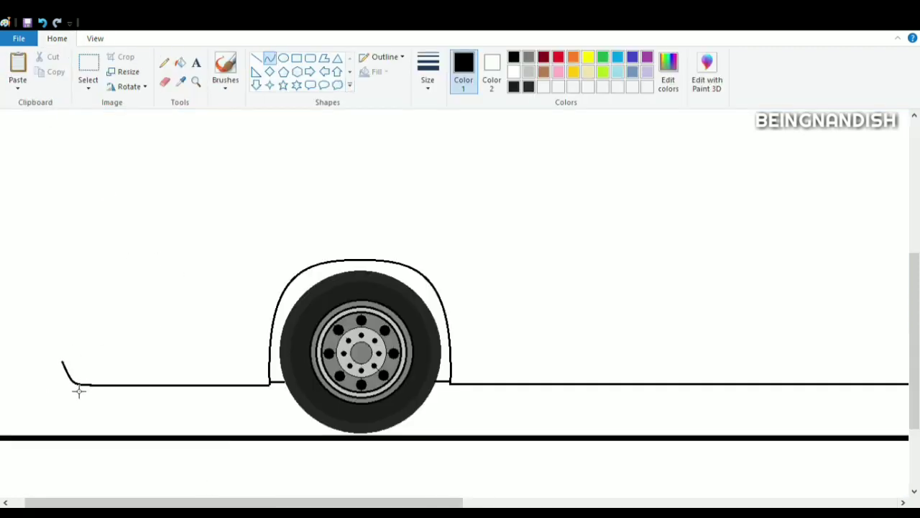
Draw a long straight horizontal roof line above the wheels, spanning nearly the full length of the bus
left_click(95, 38)
left_click(43, 67)
left_click(57, 38)
left_click(256, 58)
left_click_drag(76, 176, 822, 175)
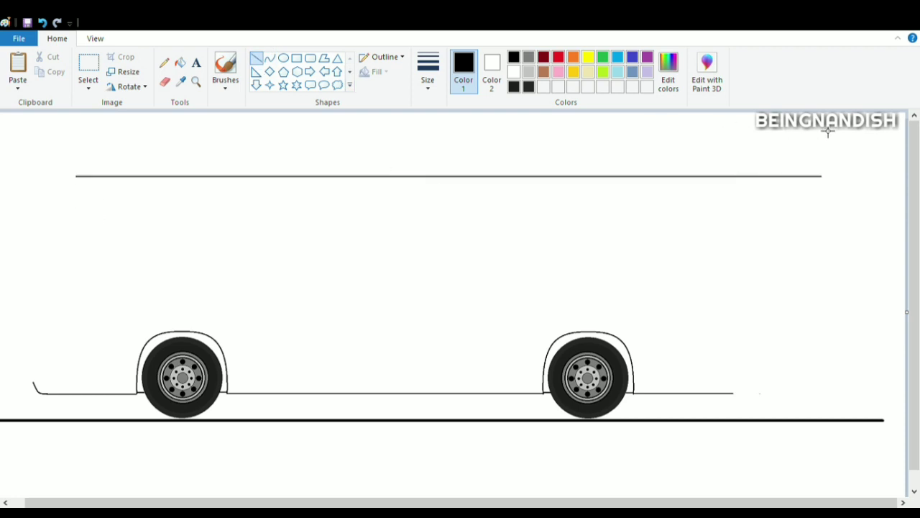
left_click_drag(539, 183, 487, 180)
Round the front end of the roof with a curve and draw the slanted windshield edge down from it
left_click(93, 39)
left_click(86, 70)
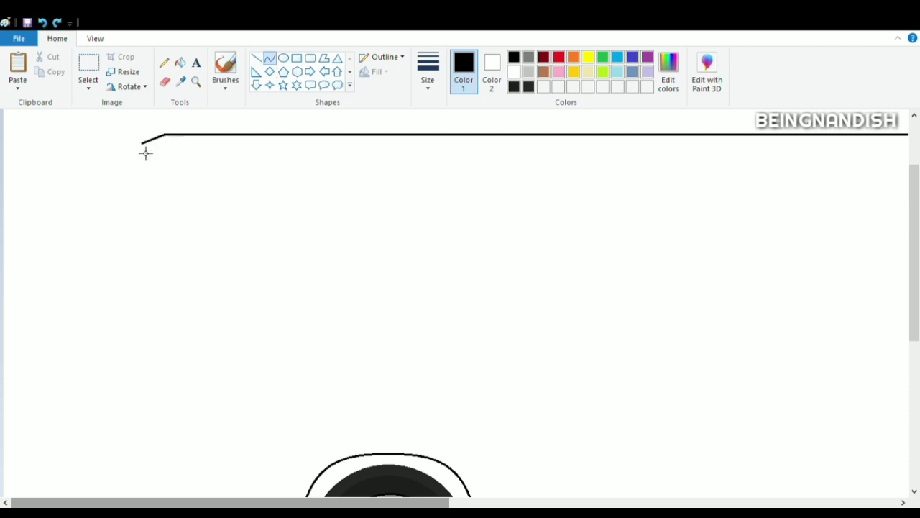
mouse_move(145, 152)
left_mouse_down()
mouse_move(68, 407)
mouse_move(128, 144)
left_mouse_up()
scroll(80, 271, "down", 3)
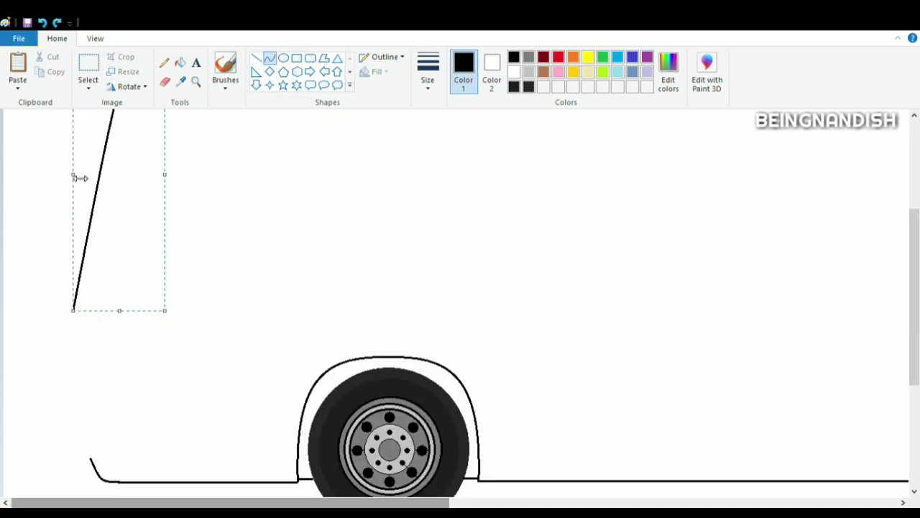
left_click_drag(76, 313, 81, 349)
Draw an outward-bulging curve joining the lower end of the windshield edge to the lower front corner
left_click_drag(79, 310, 90, 457)
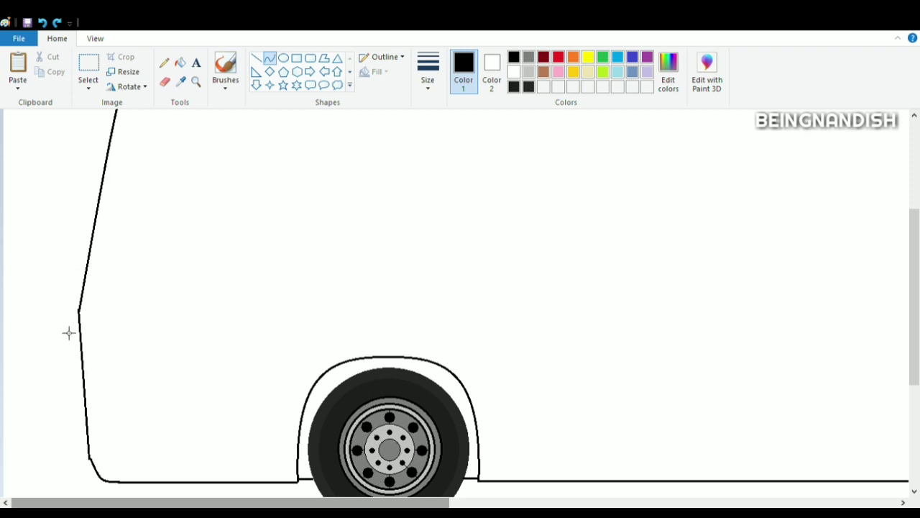
left_click_drag(67, 331, 91, 448)
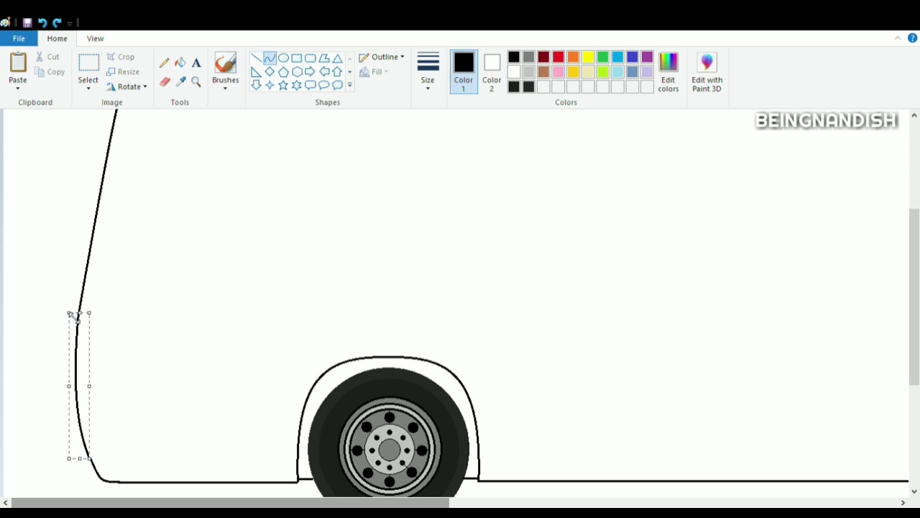
Draw the upward-sloping rear underside and the curved upper rear edge, and line that edge's corner up with the roof
scroll(72, 316, "up", 5)
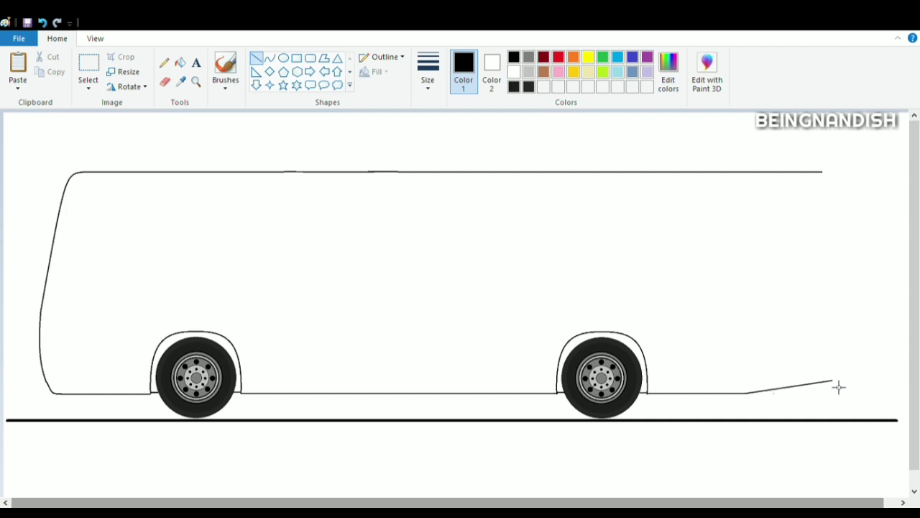
left_click_drag(842, 271, 834, 290)
left_click_drag(832, 194, 828, 175)
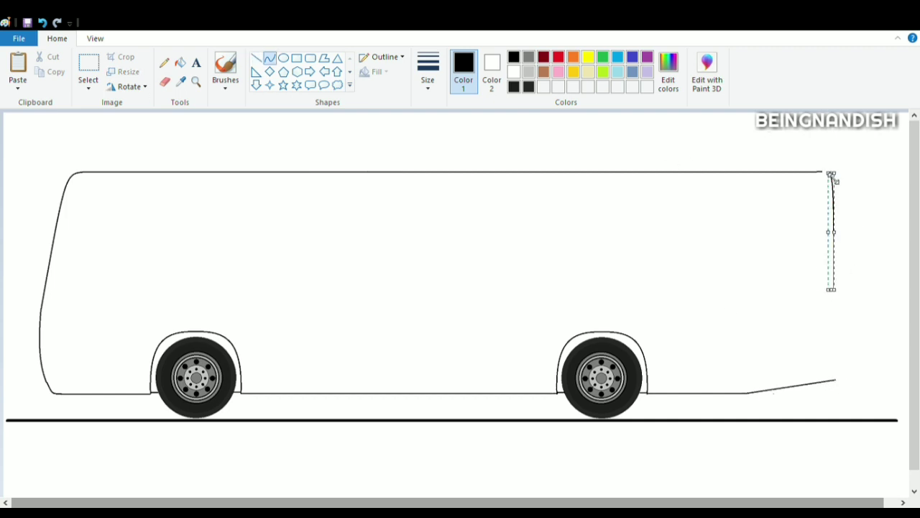
left_click(92, 39)
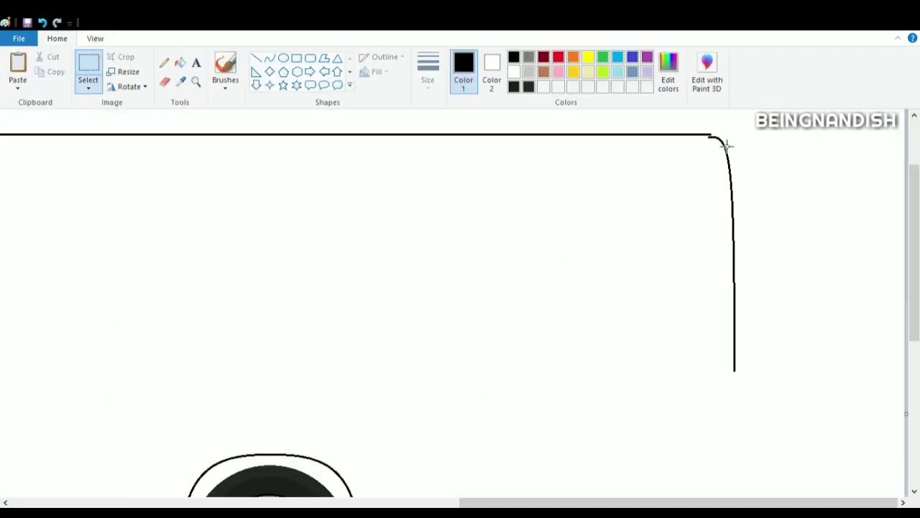
scroll(757, 247, "down", 3)
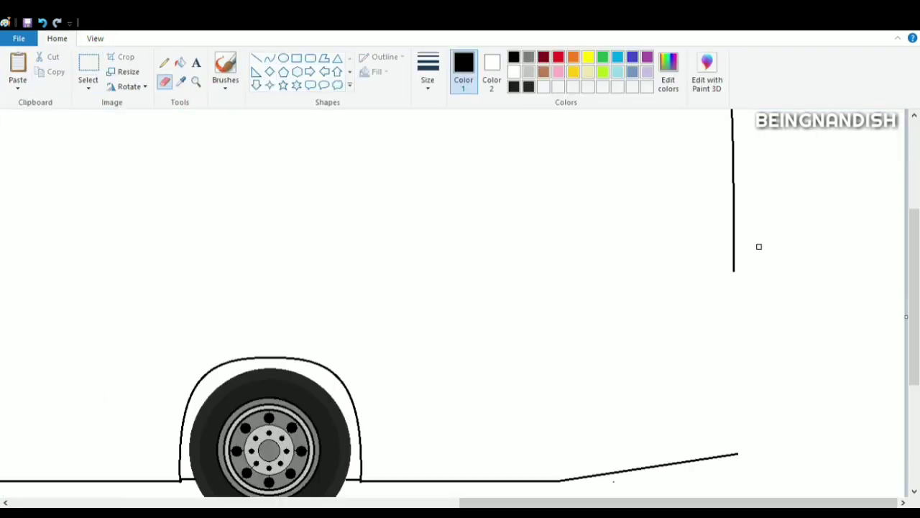
scroll(758, 247, "up", 3)
left_click_drag(703, 127, 772, 405)
left_click_drag(749, 231, 760, 231)
Close the rear of the outline by filling the roof gap with a line and extending the rear edge to a rounded lower corner
left_click(257, 58)
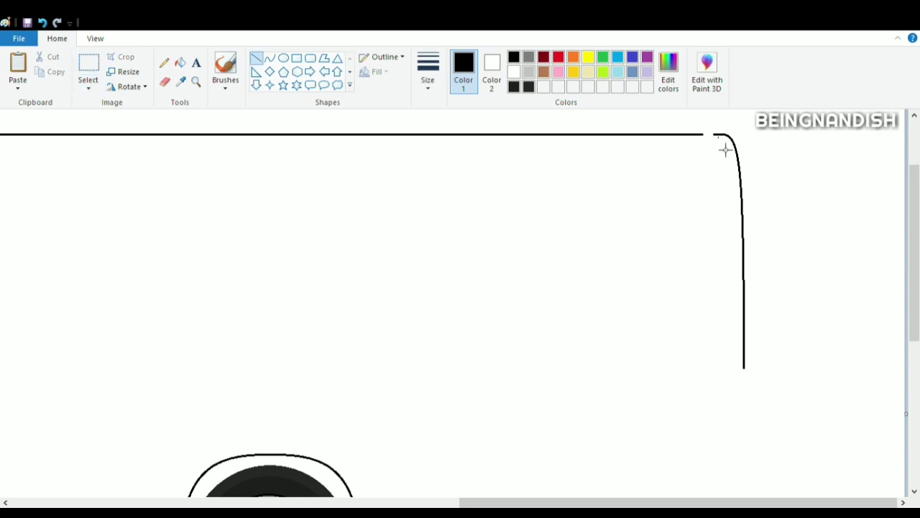
scroll(701, 259, "down", 5)
mouse_move(744, 171)
left_mouse_down()
mouse_move(755, 273)
mouse_move(746, 316)
left_mouse_up()
left_click(269, 58)
left_click(57, 22)
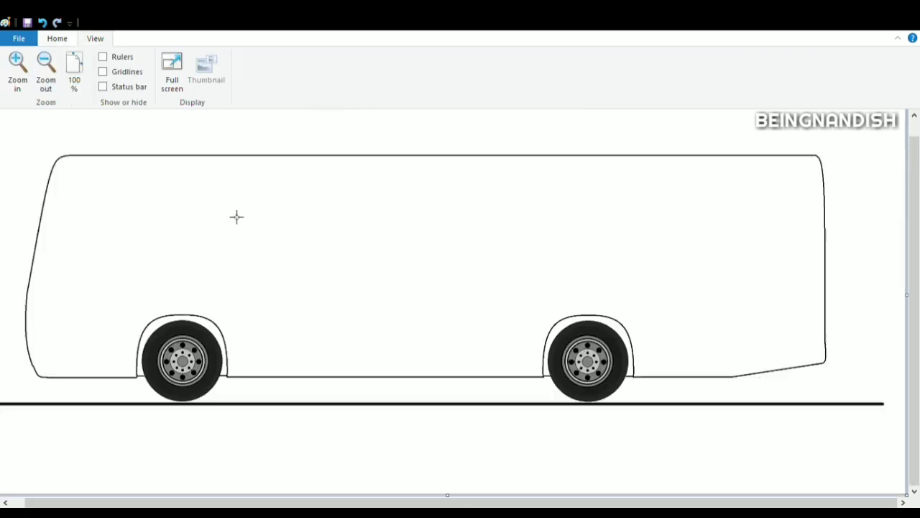
Draw a long, thick-outlined rectangular window strip just below the roof and add a vertical divider near its front end
scroll(288, 244, "up", 1)
left_click(57, 38)
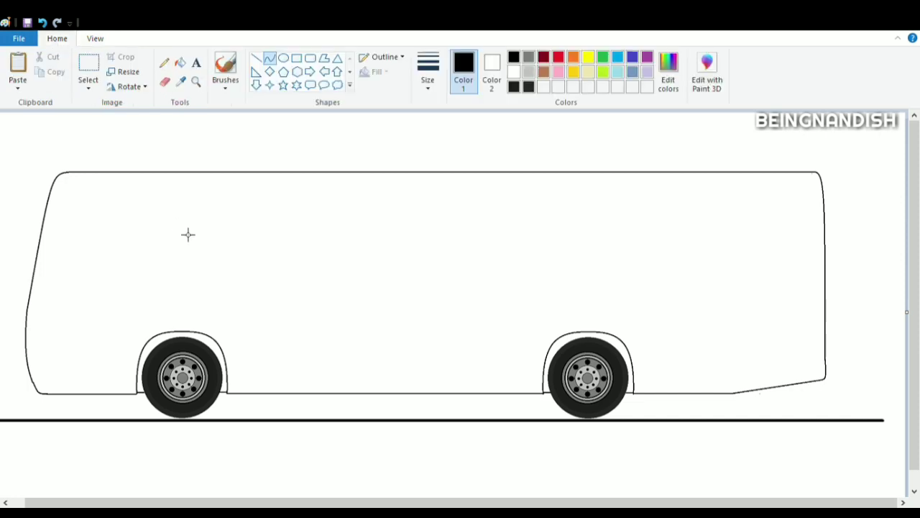
left_click(296, 59)
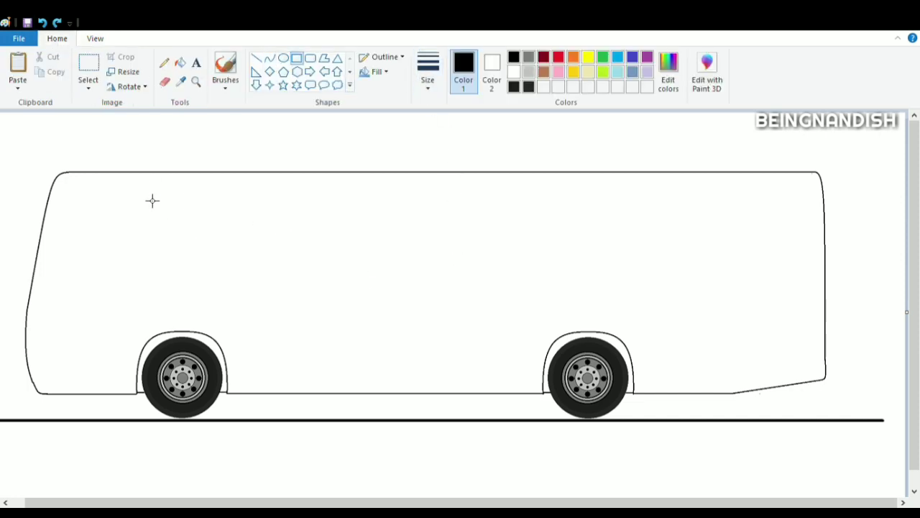
left_click_drag(143, 185, 812, 217)
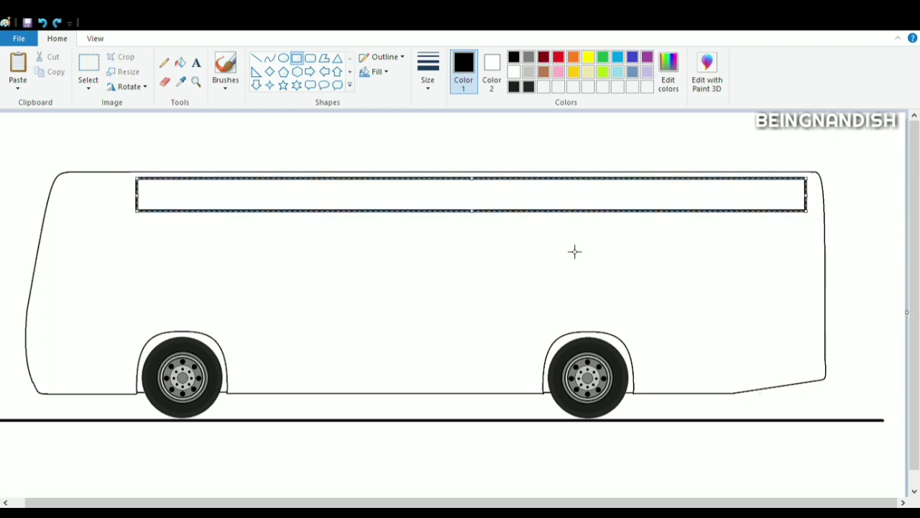
left_click(256, 57)
left_click_drag(158, 202, 160, 201)
left_click(166, 265)
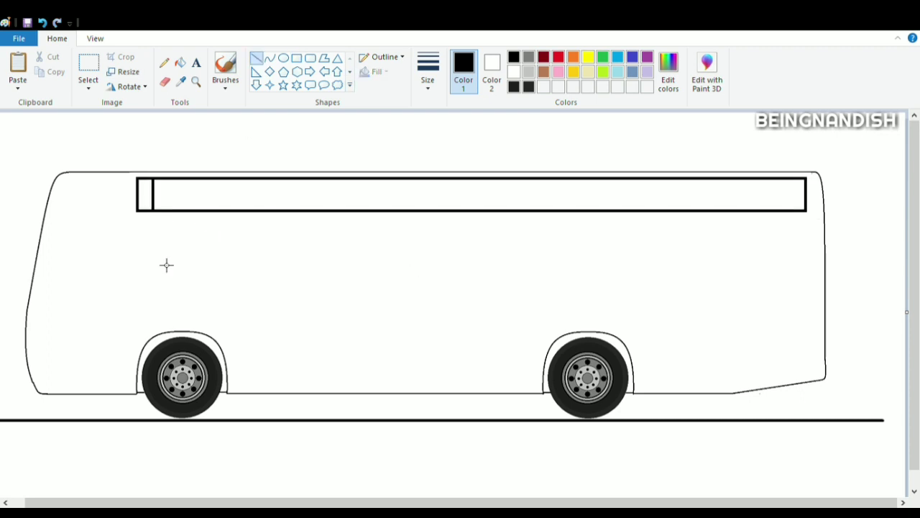
Add a second thick vertical divider to the window strip and a thin one midway, forming a two-pane window
left_click(296, 58)
left_click(95, 39)
left_click(18, 68)
left_click(18, 69)
left_click(49, 69)
left_click(49, 69)
left_click(57, 39)
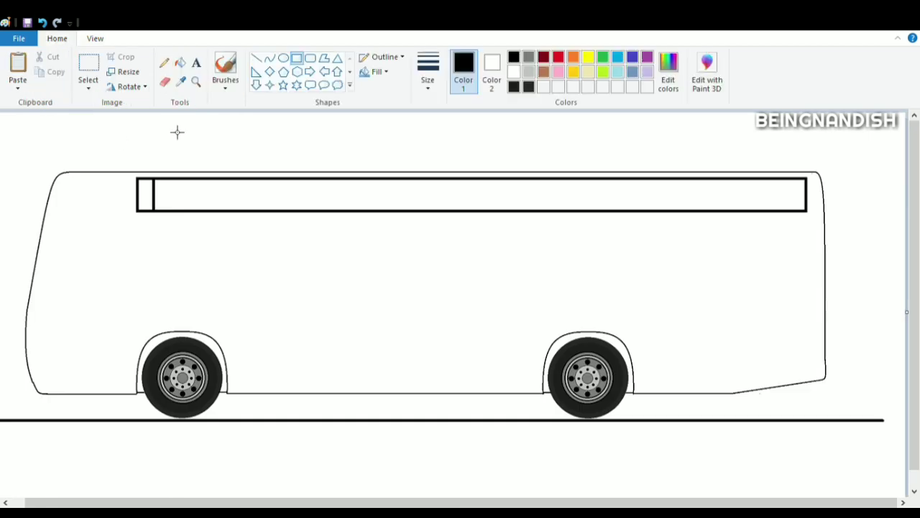
left_click(256, 58)
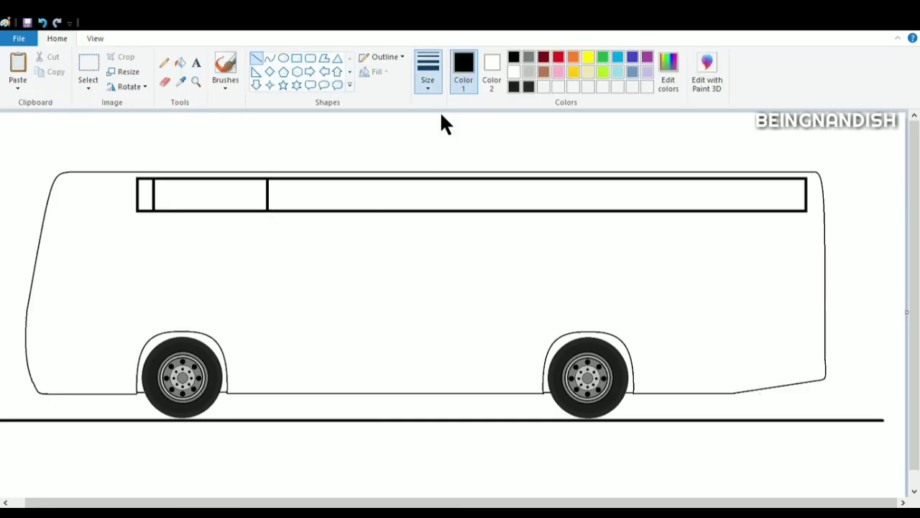
left_click_drag(209, 180, 209, 211)
Duplicate the two-pane window section four times, placing the copies side by side along the strip toward the rear
left_click(88, 68)
left_click_drag(150, 177, 340, 206)
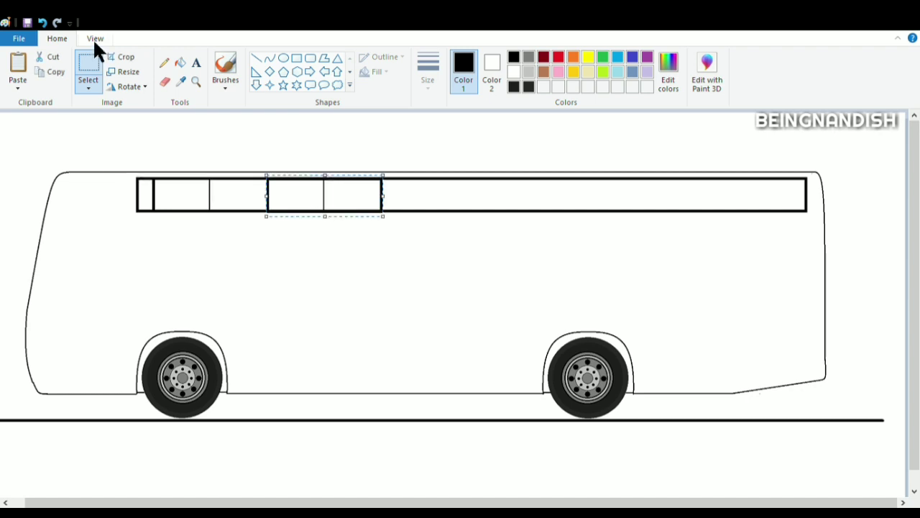
left_click(95, 39)
left_click(18, 68)
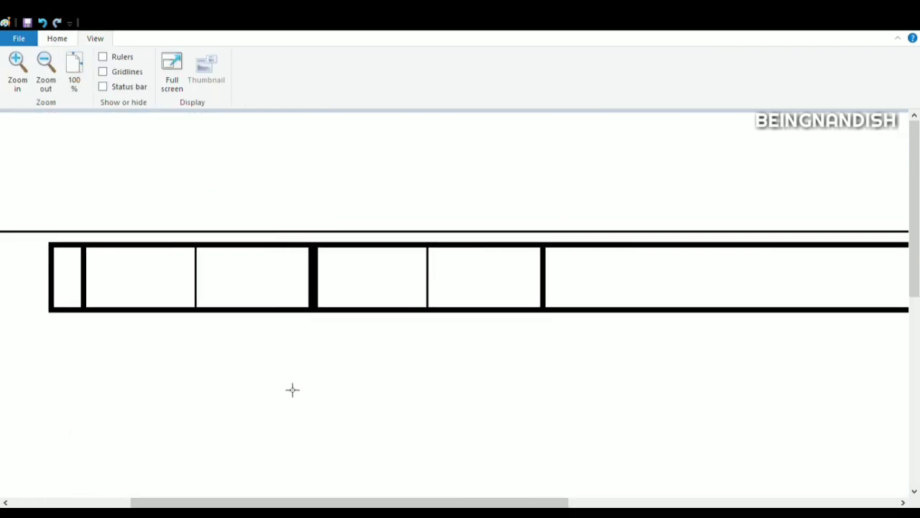
scroll(291, 389, "right", 5)
key("ctrl+v")
left_click_drag(97, 162, 329, 286)
left_click_drag(347, 502, 495, 503)
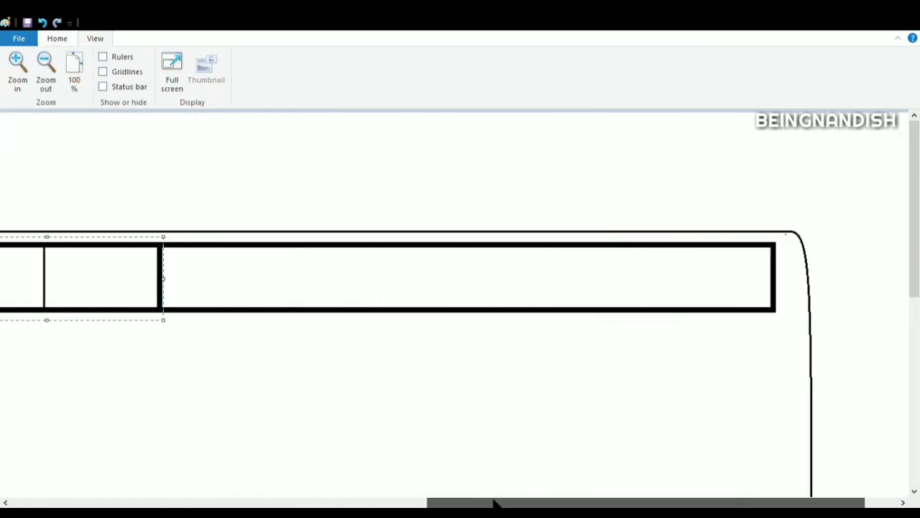
key("ctrl+v")
left_click_drag(116, 157, 498, 283)
key("ctrl+v")
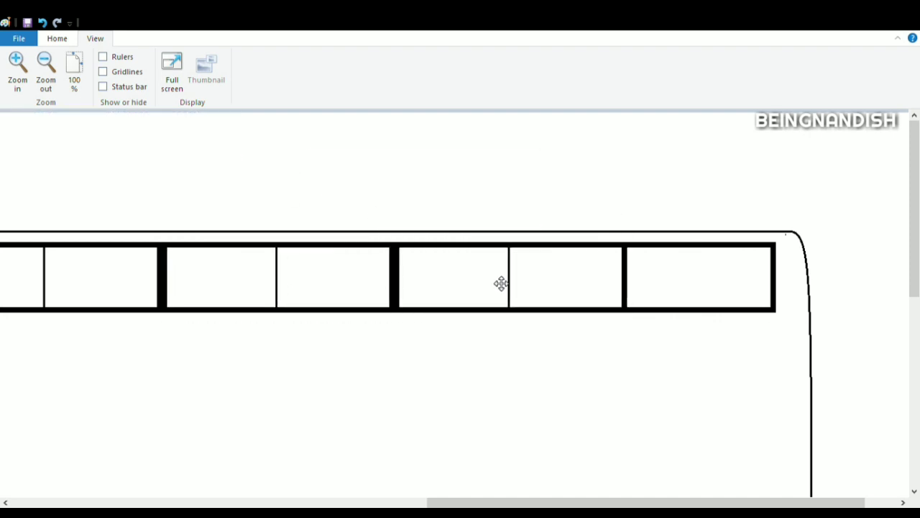
scroll(194, 268, "down", 1)
Split the remaining rear window section with a thin vertical line and thicken the first and last thick dividers
left_click(56, 38)
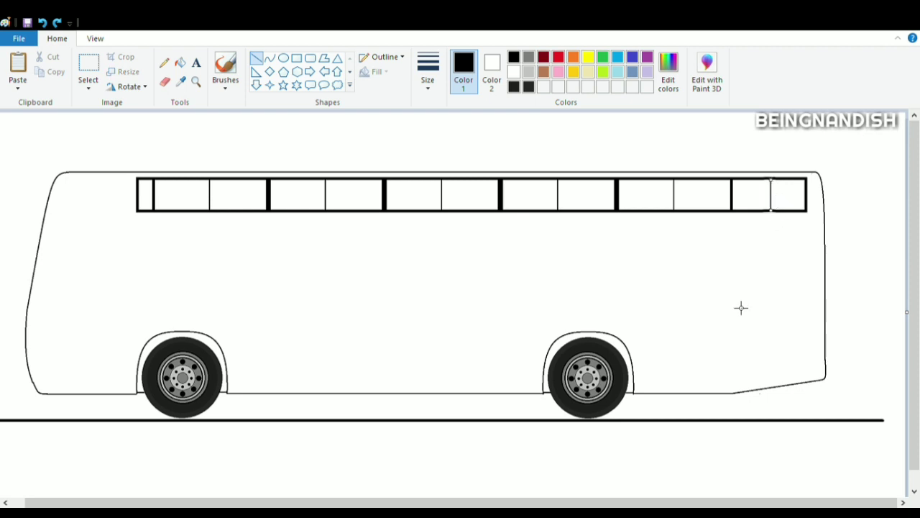
left_click(95, 38)
left_click(17, 62)
left_click(57, 38)
left_click_drag(298, 245, 298, 300)
left_click(647, 501)
left_click_drag(561, 246, 560, 308)
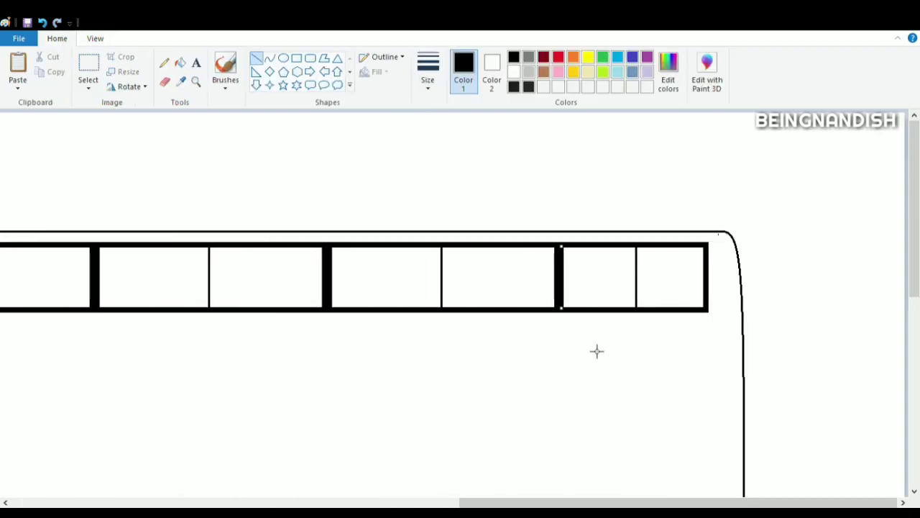
Duplicate the entire window strip and place the copy directly below the original as a lower row of windows
left_click(456, 503)
left_click(95, 38)
left_click(56, 70)
left_click(57, 39)
left_click(87, 71)
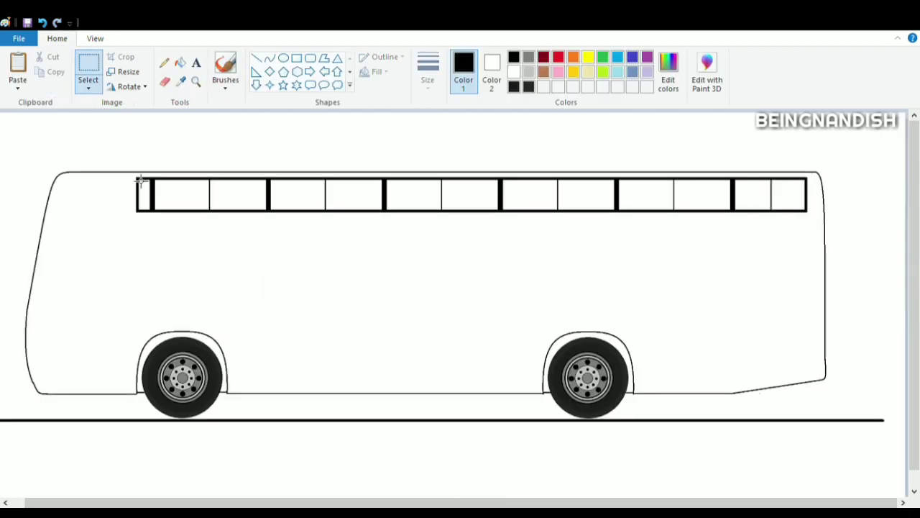
left_click_drag(136, 173, 820, 219)
left_click_drag(289, 200, 290, 258, "ctrl")
left_click(490, 322)
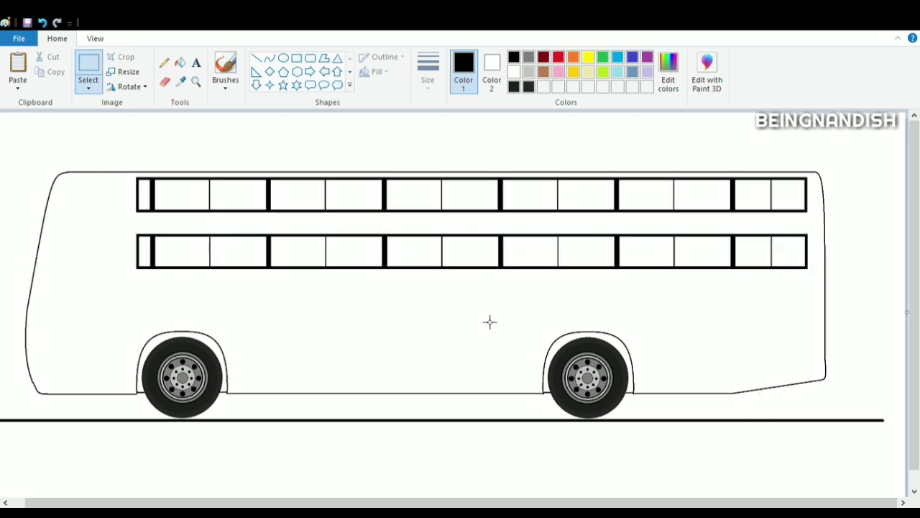
Draw a tall door rectangle ahead of the front wheel, reaching down to the underside of the bus
left_click(297, 59)
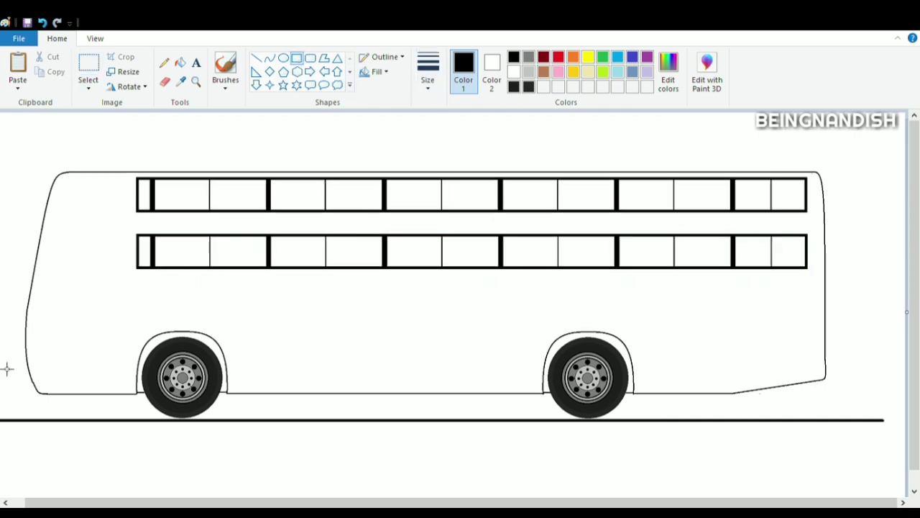
left_click_drag(61, 214, 131, 392)
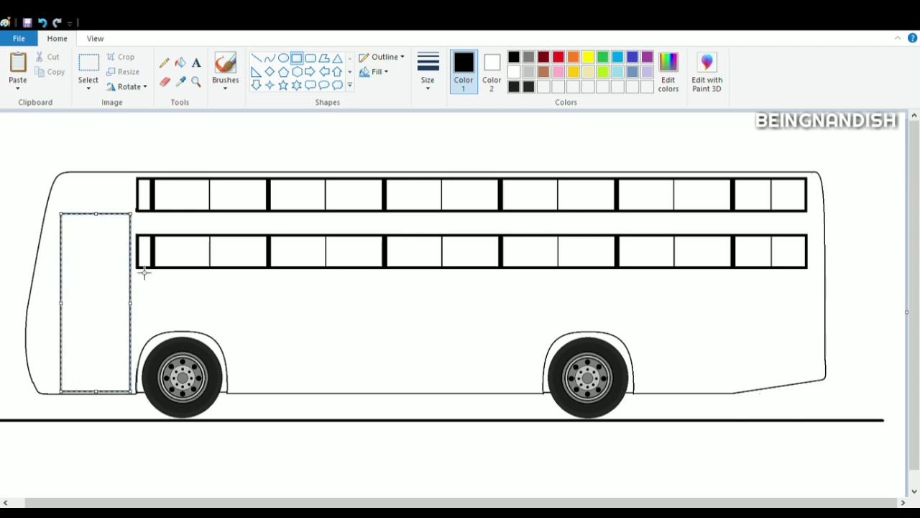
Draw the side windscreen's curved lower edge and slightly bowed rear edge at the bus front with thick black curves
left_click(176, 299)
key("alt+v")
key("i")
scroll(913, 288, "down", 3)
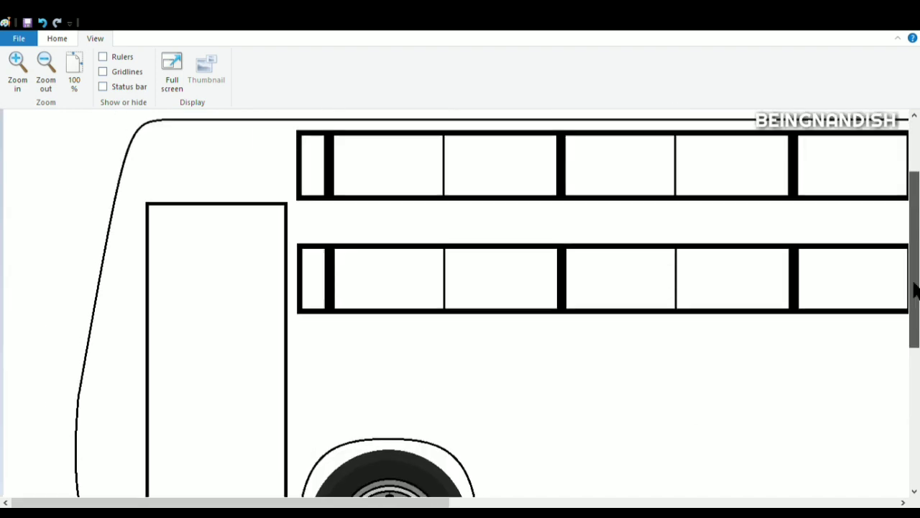
key("alt+h")
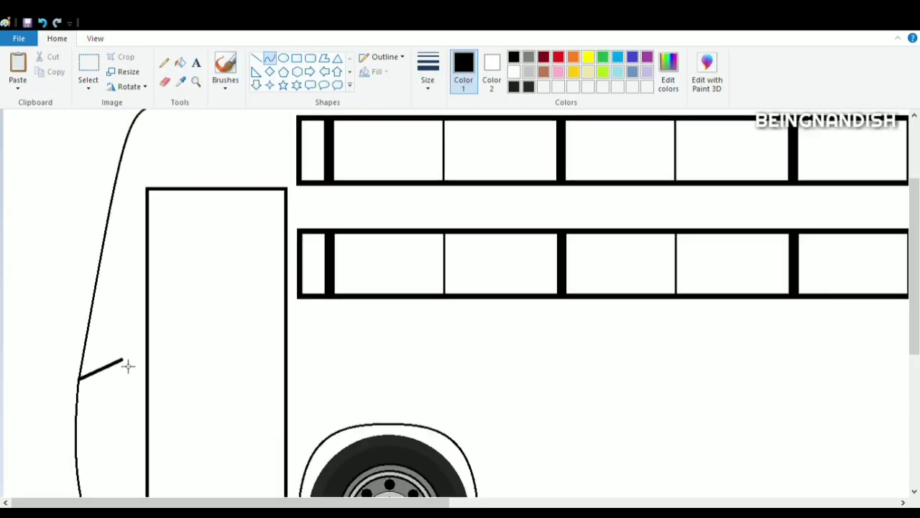
left_click_drag(127, 366, 148, 138)
left_click(105, 371)
left_click(135, 253)
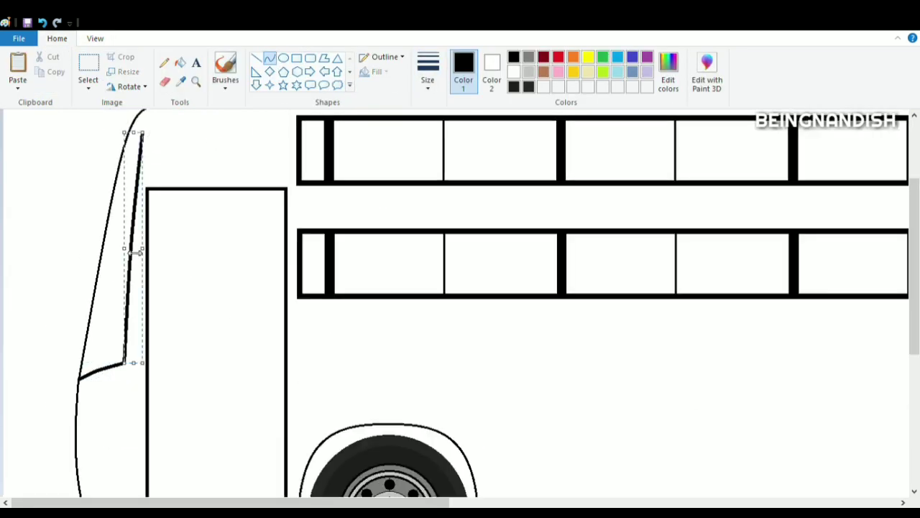
left_click_drag(132, 252, 126, 251)
left_click(197, 320)
Close the windscreen's upper end at the roof curve and erase the overhanging line at its lower rear corner
scroll(197, 319, "up", 3)
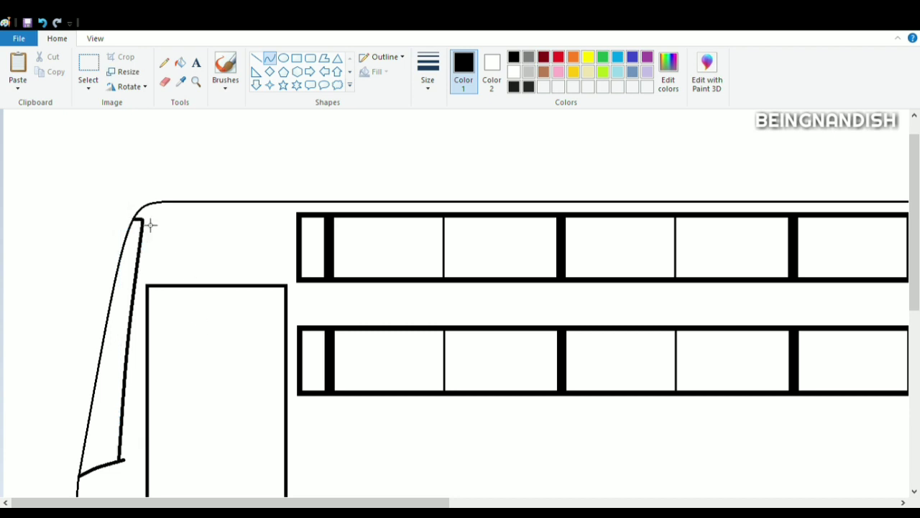
scroll(150, 225, "down", 5)
left_click(164, 81)
scroll(139, 332, "up", 3)
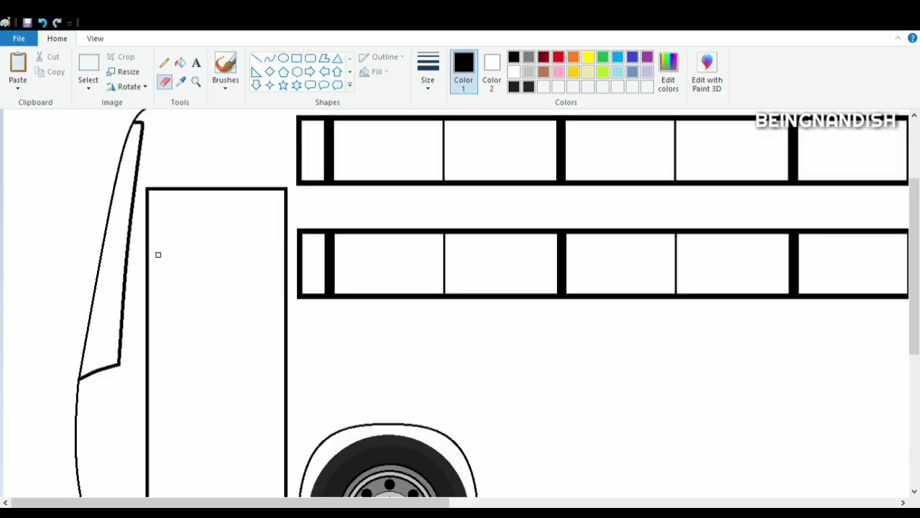
Delete the door rectangle and redraw it ahead of the front wheel, extending its front edge slightly forward
scroll(78, 72, "down", 3)
left_click(89, 68)
left_click_drag(140, 118, 294, 494)
key("Delete")
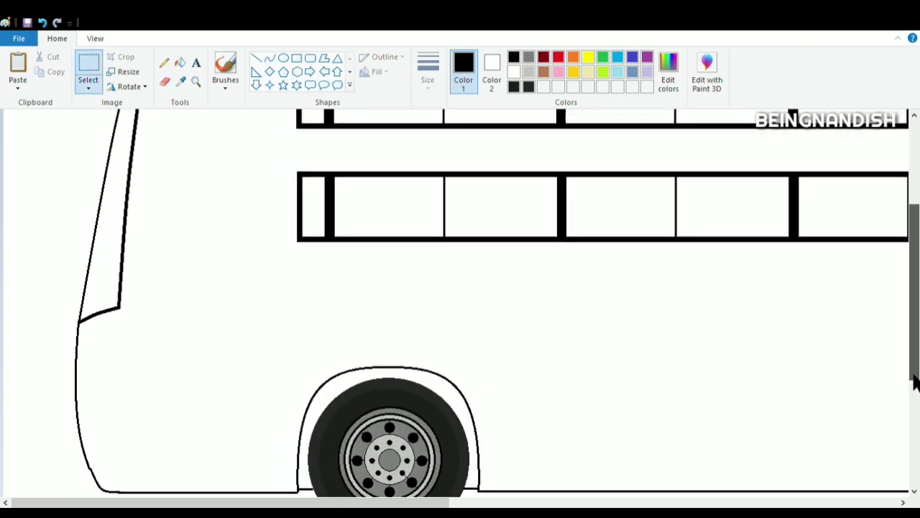
left_click(296, 58)
left_click_drag(146, 117, 285, 490)
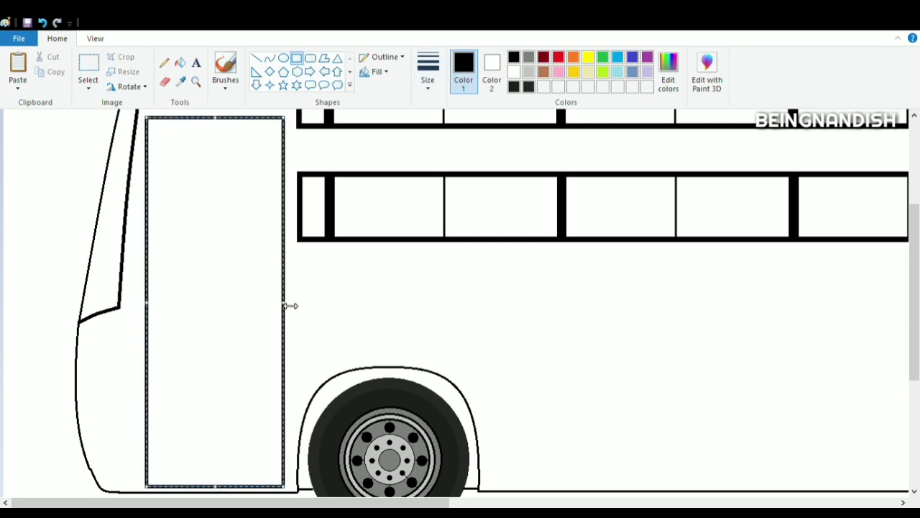
left_click_drag(146, 304, 140, 304)
Erase the upper part of the door's front edge and replace it with a slanted curve ending in a rounded corner
left_click(165, 82)
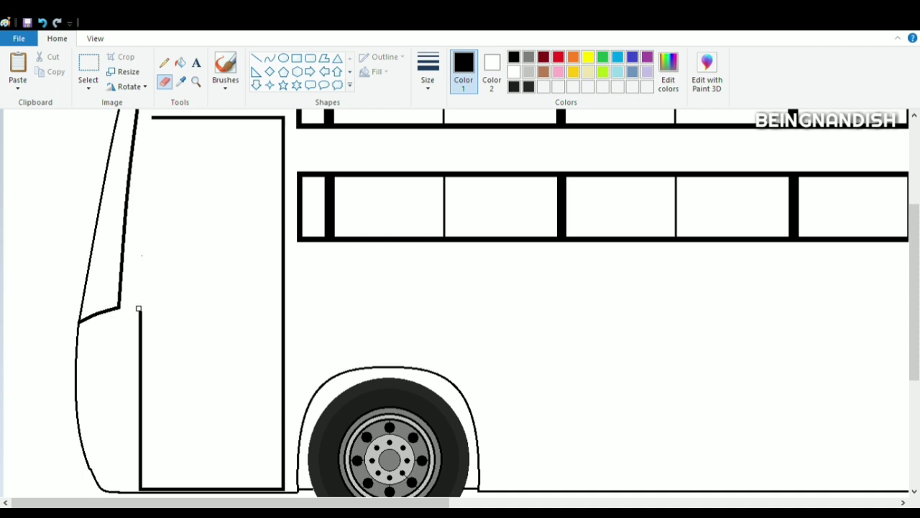
left_click(270, 58)
left_click_drag(154, 117, 140, 312)
left_click_drag(150, 136, 155, 127)
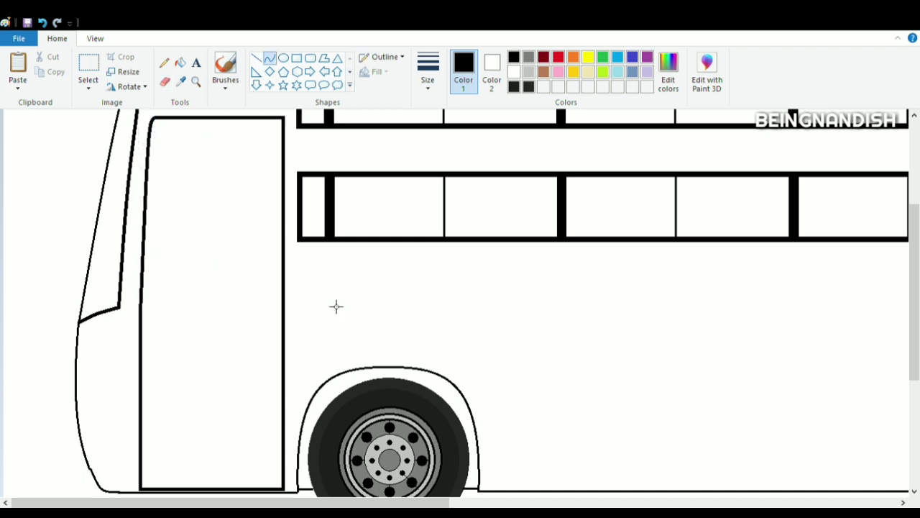
Draw a window in the door's upper half and replace its front edge with a slanted line and rounded corner
left_click(297, 58)
left_click_drag(165, 181, 278, 274)
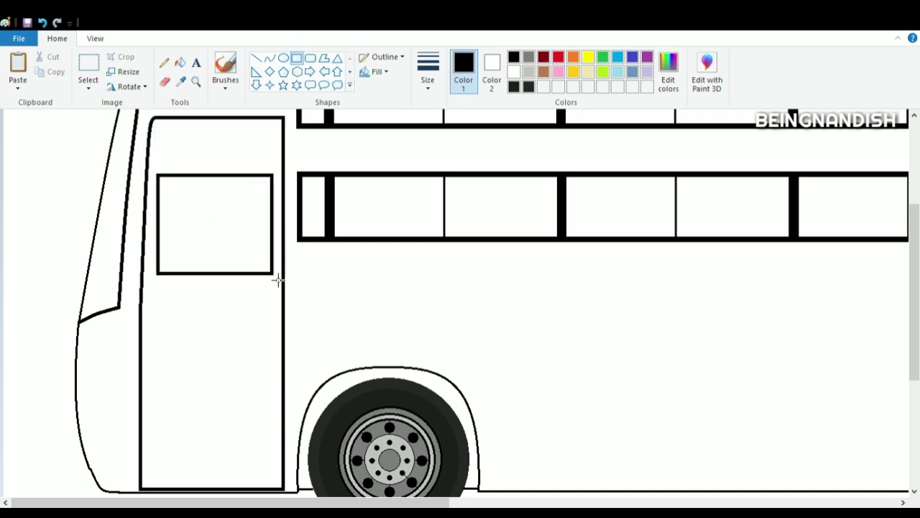
left_click_drag(214, 272, 216, 288)
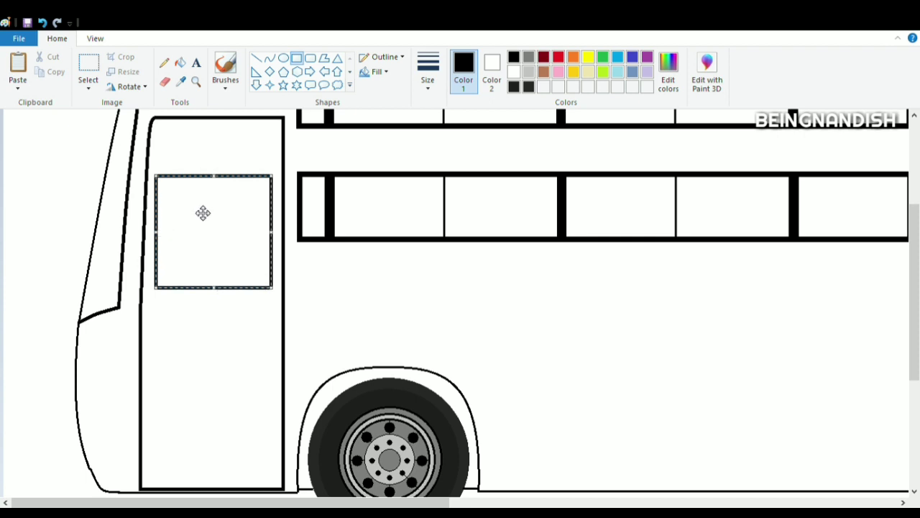
left_click(164, 81)
left_click_drag(167, 172, 155, 233)
left_click(269, 58)
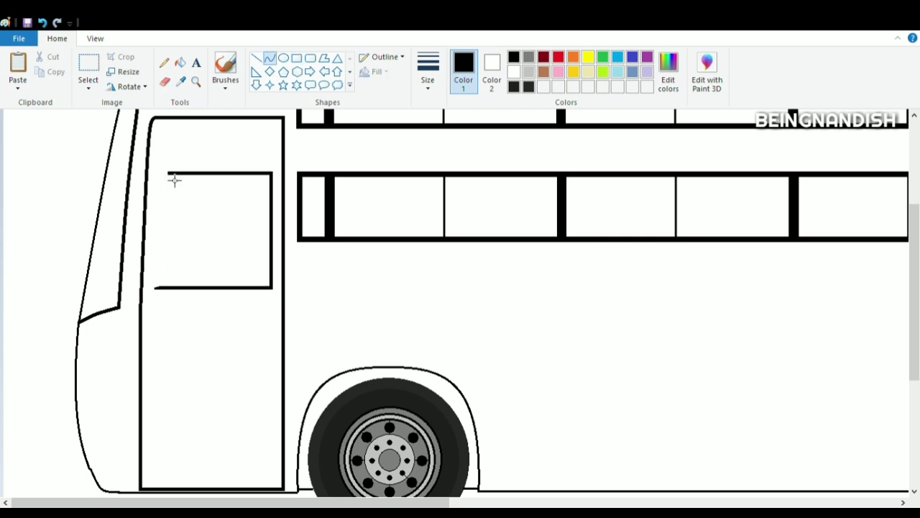
left_click_drag(163, 291, 165, 181)
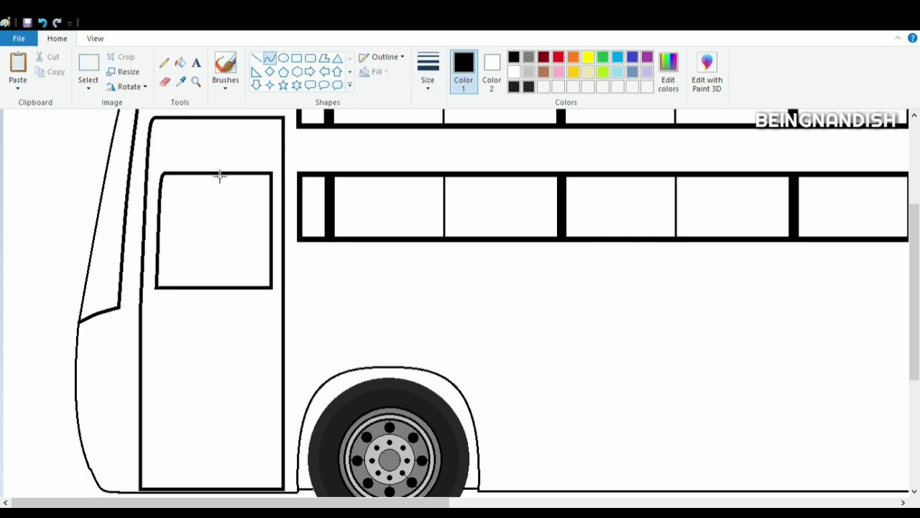
left_click_drag(219, 174, 213, 283)
left_click_drag(215, 280, 349, 281)
key("ctrl+z")
Split the door window into two panes with a thin vertical line and erase the stray mark behind the door
left_click(257, 58)
left_click_drag(215, 175, 214, 284)
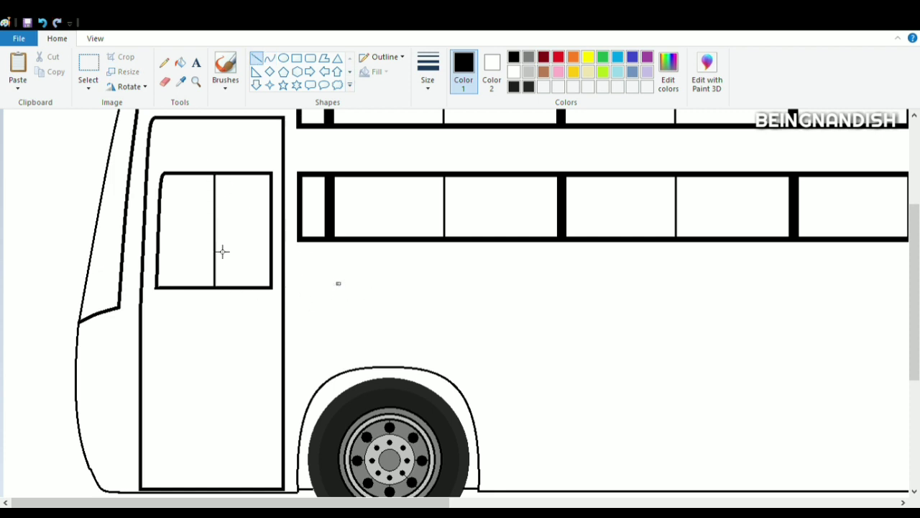
left_click(164, 81)
Draw a small upright rectangle below the door window, near the door's front edge
left_click(297, 58)
mouse_move(153, 297)
left_mouse_down()
mouse_move(191, 380)
mouse_move(157, 297)
left_mouse_up()
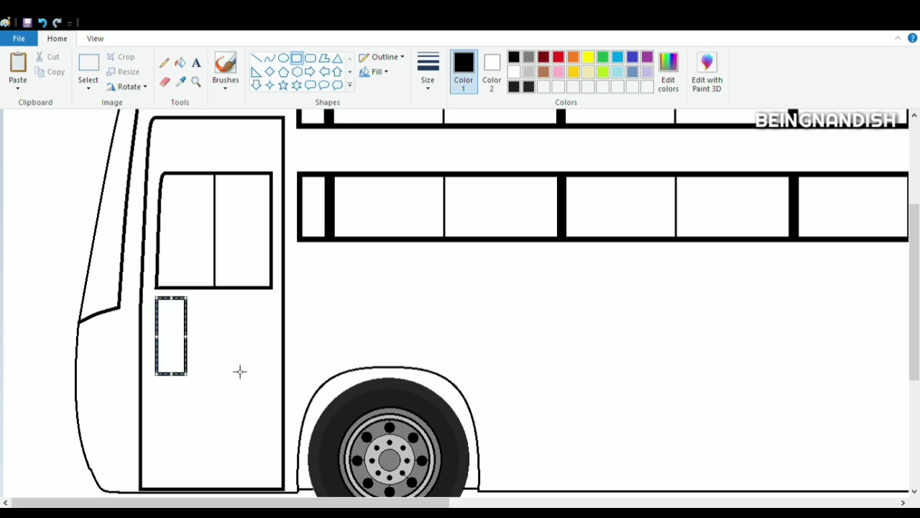
left_click_drag(171, 373, 172, 382)
left_click(339, 333)
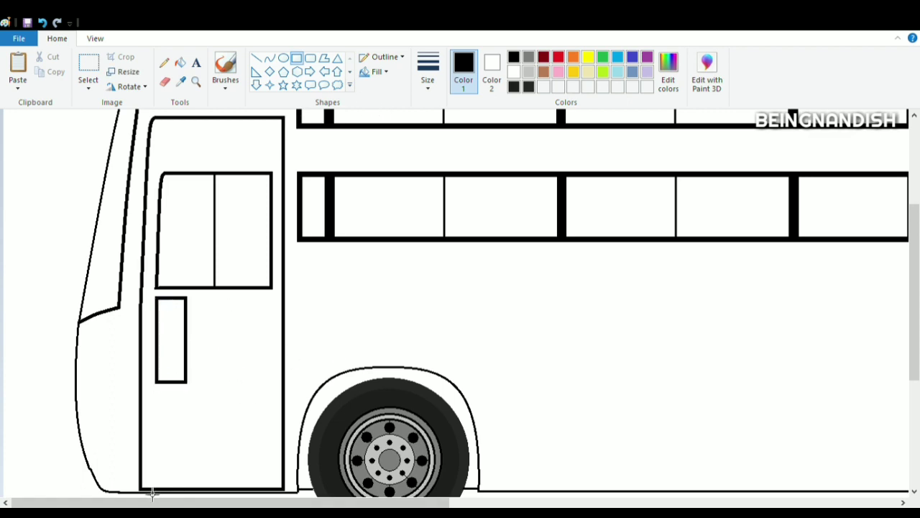
Draw a swept headlight outline below the windscreen from thin curves and lines, meeting the bus's front edge
scroll(152, 493, "down", 2)
left_click(270, 59)
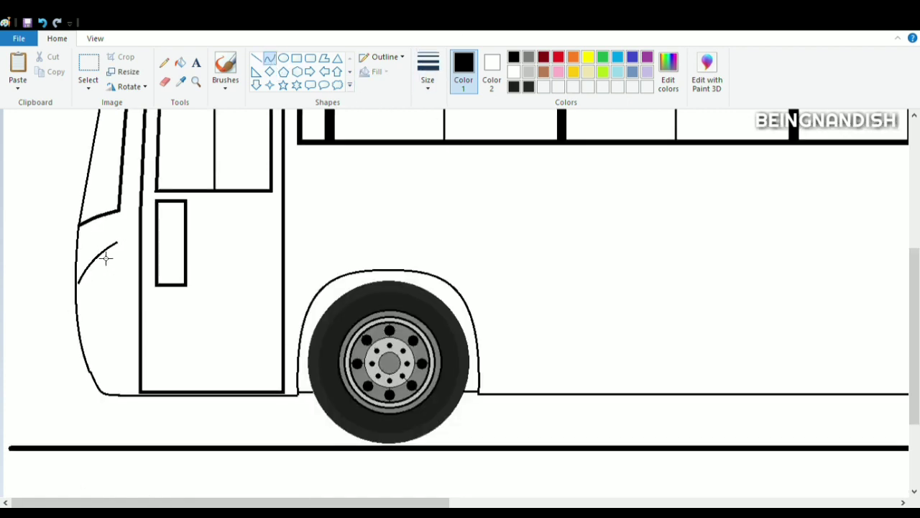
left_click_drag(106, 258, 116, 248)
scroll(156, 287, "up", 2)
scroll(156, 288, "down", 2)
left_click(164, 83)
left_click_drag(97, 307, 81, 311)
left_click(268, 58)
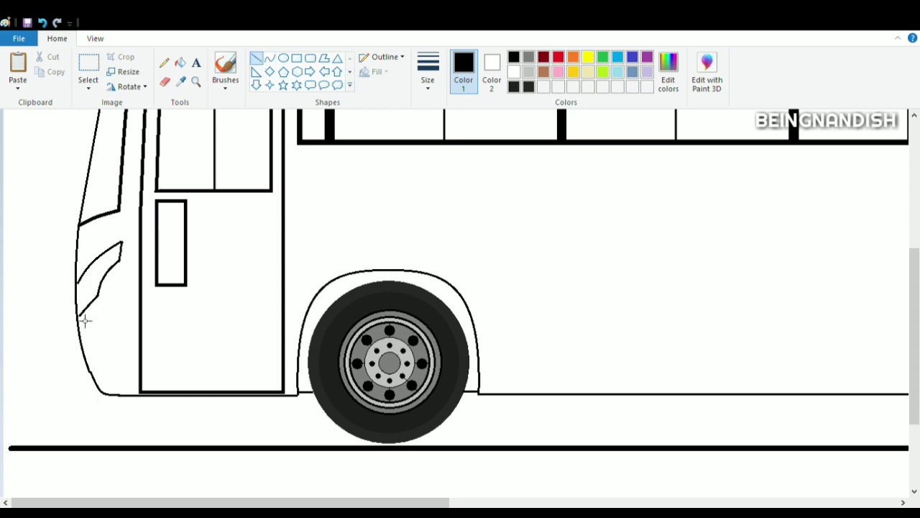
Erase the headlight's lower rear edge and redraw it as a smoother curve stepping down toward the front
left_click(95, 39)
left_click(43, 75)
left_click(18, 72)
left_click(18, 72)
left_click(18, 72)
scroll(144, 218, "down", 5)
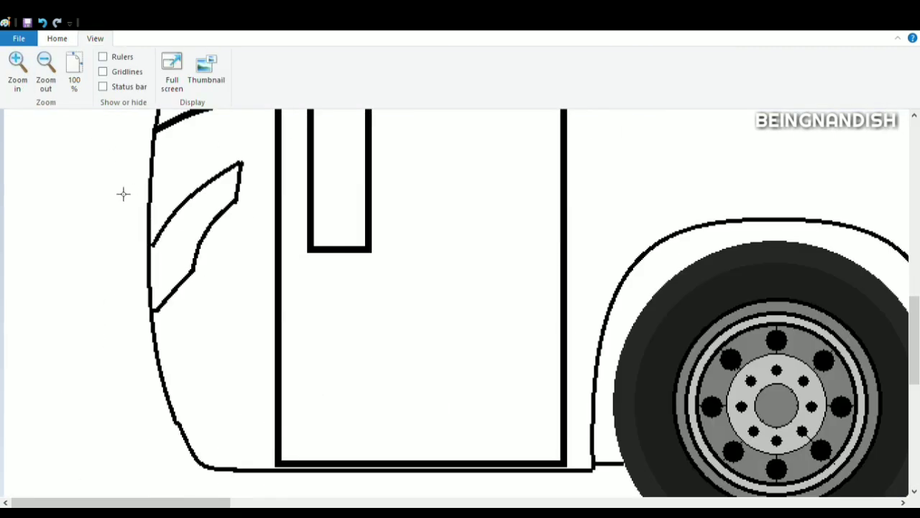
left_click(57, 38)
left_click(166, 81)
left_click_drag(230, 205, 184, 281)
left_click(270, 58)
left_click_drag(221, 244, 193, 252)
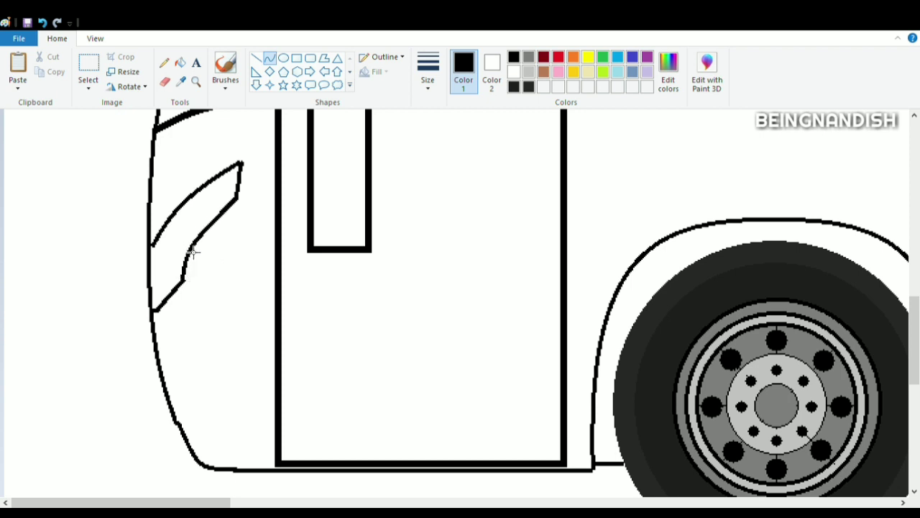
left_click(189, 251)
left_click(251, 258)
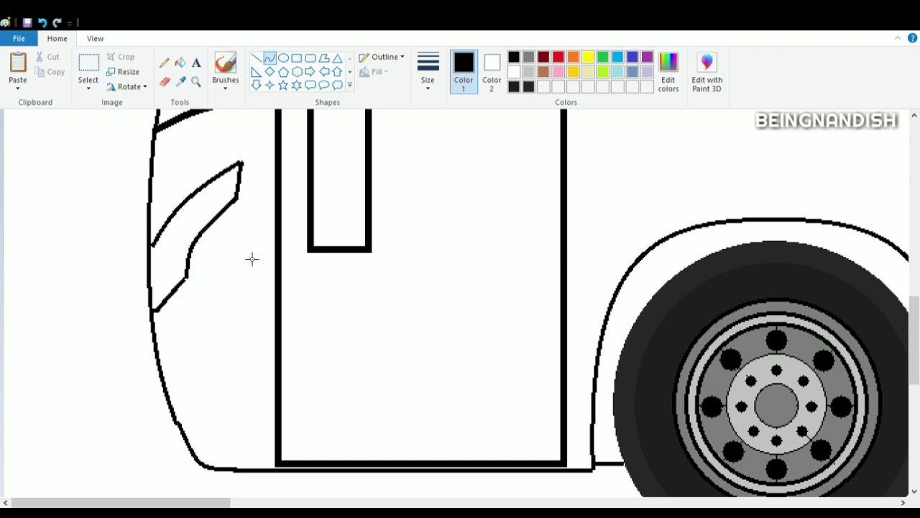
Erase the rough corner at the headlight's rear end and reconnect it with a short curve
left_click(164, 81)
mouse_move(236, 201)
left_mouse_down()
mouse_move(242, 162)
mouse_move(233, 208)
left_mouse_up()
left_click(269, 58)
left_click(238, 207)
Draw three upright ellipses of decreasing size inside the headlight as lamps
left_click(283, 58)
left_click_drag(155, 242, 170, 296)
left_click_drag(170, 226, 186, 279)
mouse_move(189, 200)
left_mouse_down()
mouse_move(203, 236)
mouse_move(193, 214)
left_mouse_up()
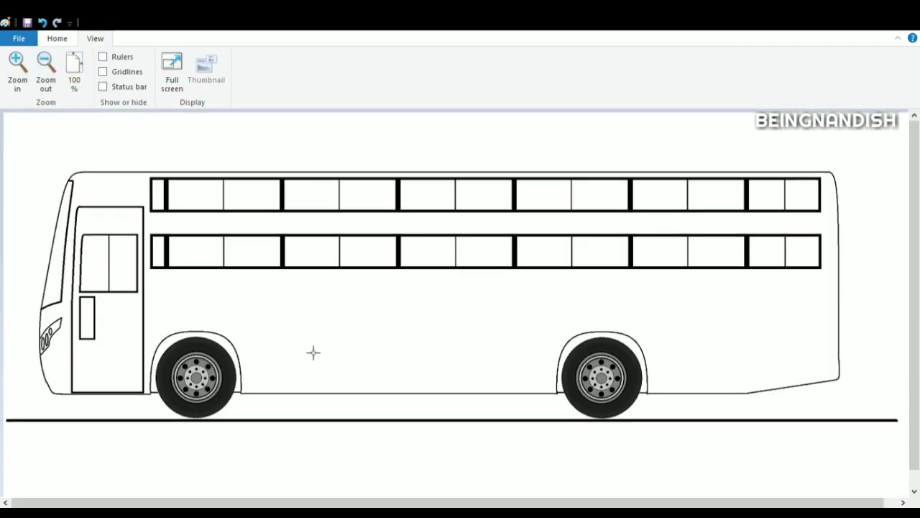
Draw a thin inner outline inside the windscreen, following its lower, rear and upper edges
scroll(313, 352, "up", 1)
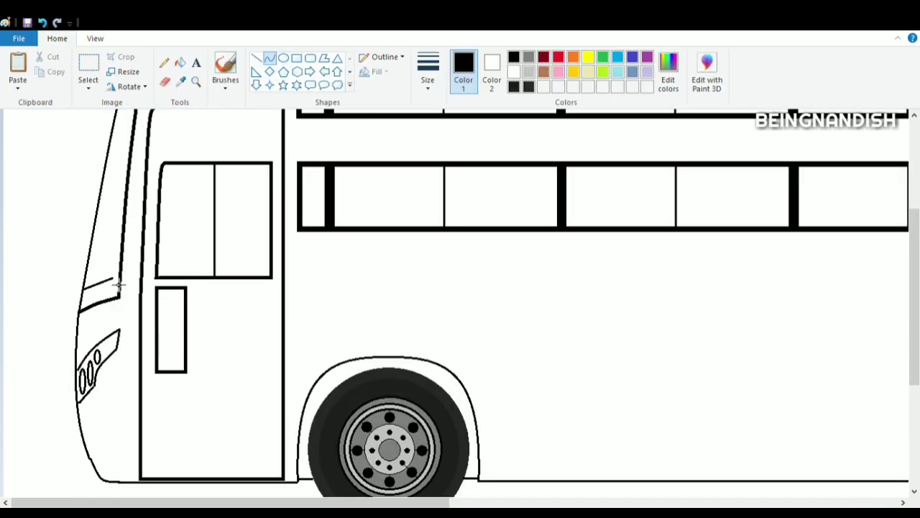
scroll(119, 285, "up", 3)
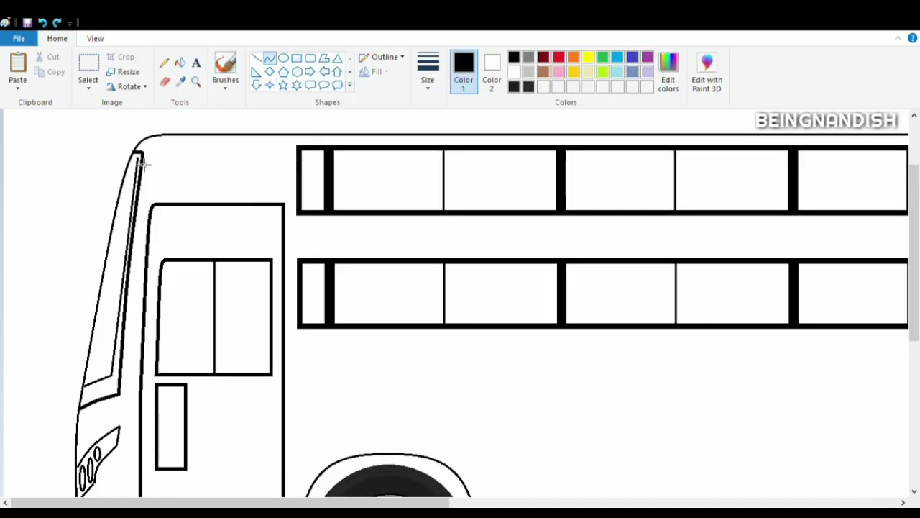
left_click_drag(143, 164, 119, 354)
key("ctrl+z")
left_click(257, 58)
Draw two curved bumper lines below the headlight and a curved fog lamp recess containing a narrow upright ellipse
scroll(122, 341, "down", 6)
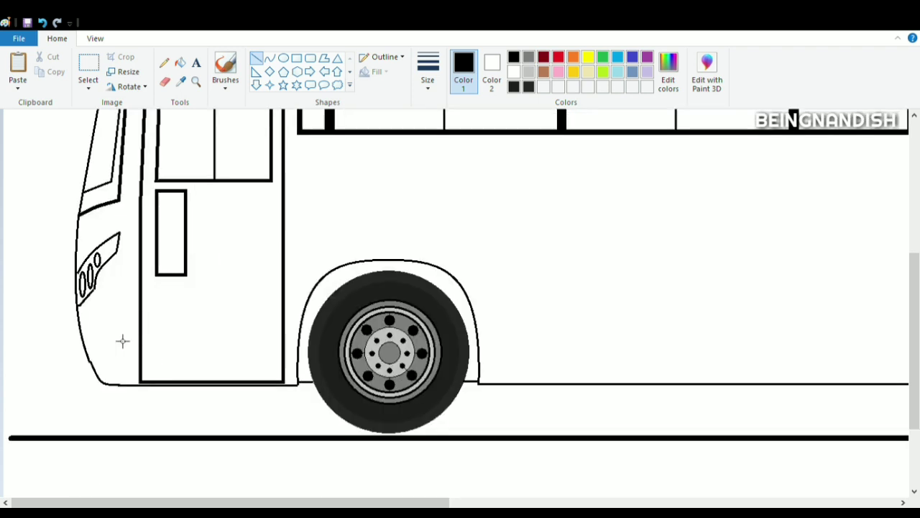
key("ctrl+z")
left_click(268, 58)
left_click_drag(85, 331, 123, 297)
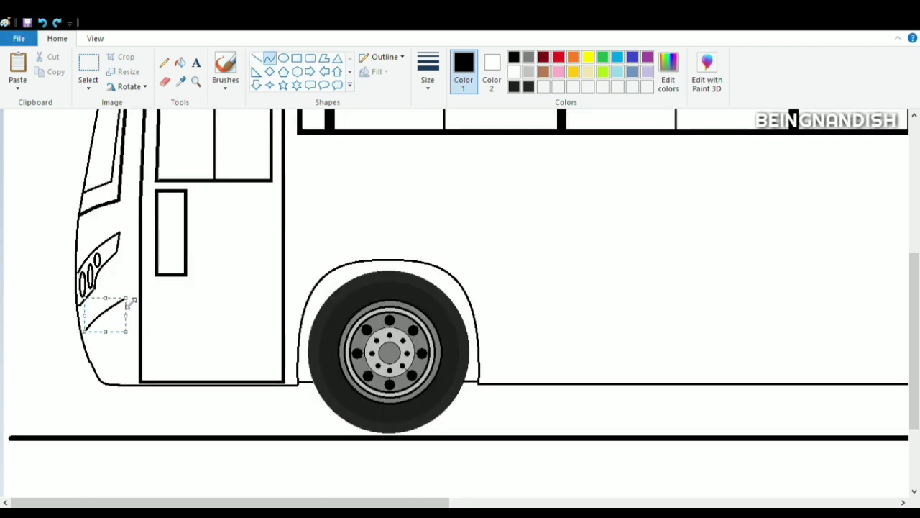
left_click(131, 305)
left_click_drag(112, 331, 123, 318)
left_click(57, 305)
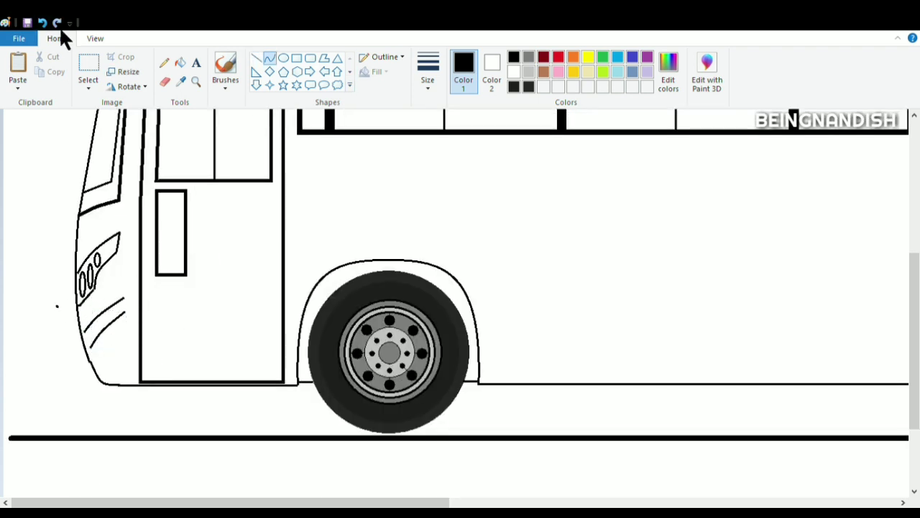
left_click(283, 58)
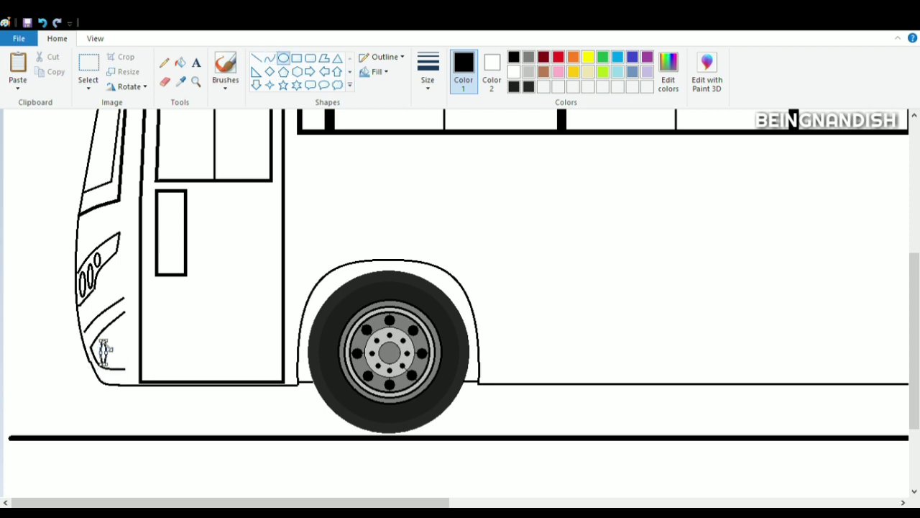
left_click(269, 57)
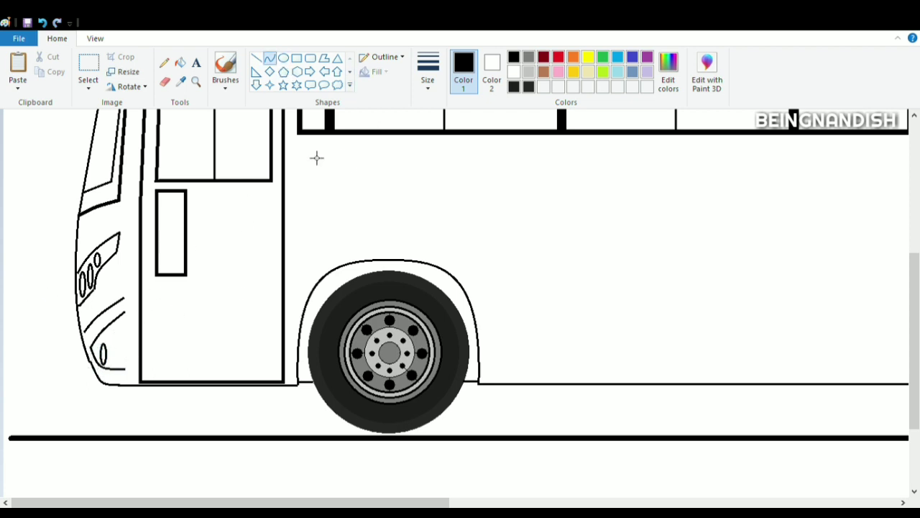
scroll(316, 158, "up", 3)
mouse_move(143, 415)
left_mouse_down()
mouse_move(238, 294)
mouse_move(282, 279)
left_mouse_up()
mouse_move(265, 310)
left_mouse_down()
mouse_move(220, 329)
mouse_move(213, 314)
left_mouse_up()
left_click(45, 22)
mouse_move(142, 414)
left_mouse_down()
mouse_move(228, 319)
mouse_move(207, 343)
left_mouse_up()
mouse_move(206, 359)
left_mouse_down()
mouse_move(185, 421)
mouse_move(213, 396)
mouse_move(223, 350)
left_mouse_up()
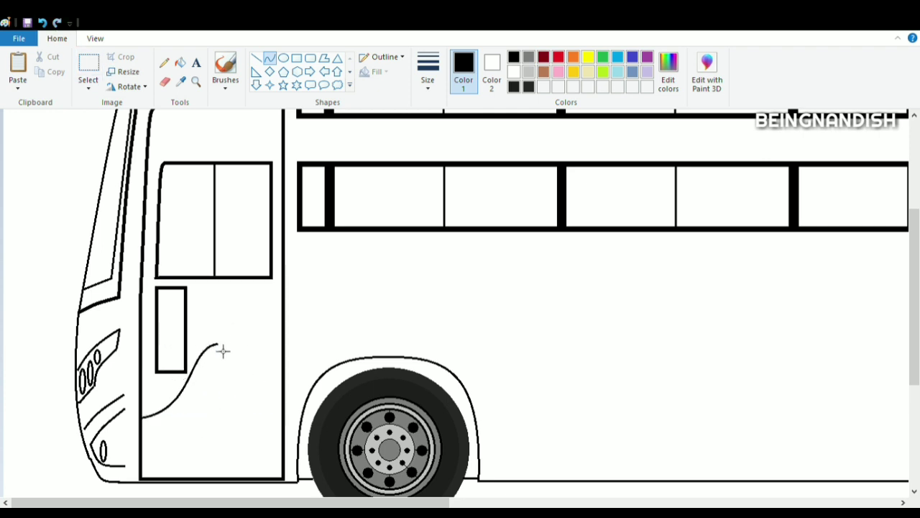
mouse_move(285, 289)
left_mouse_down()
mouse_move(304, 237)
mouse_move(273, 327)
left_mouse_up()
left_click(43, 22)
left_click(43, 22)
mouse_move(304, 235)
left_mouse_down()
mouse_move(220, 374)
mouse_move(310, 242)
mouse_move(218, 354)
left_mouse_up()
left_click_drag(261, 295, 248, 276)
left_click_drag(304, 295, 335, 294)
left_click_drag(220, 294, 242, 295)
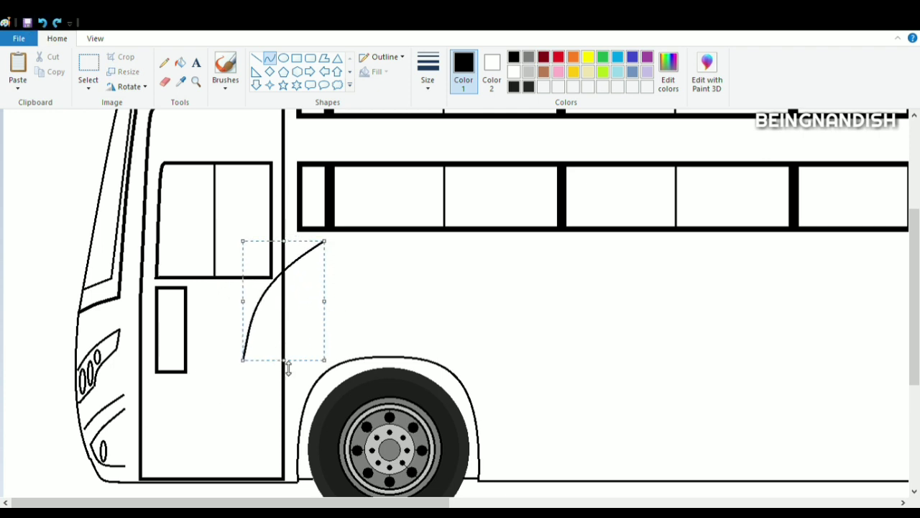
left_click_drag(287, 366, 289, 344)
left_click(259, 351)
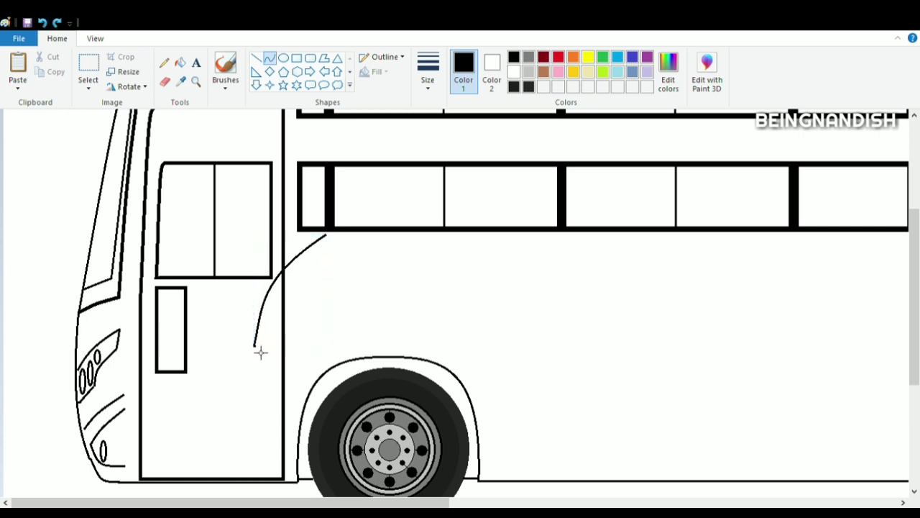
key("ctrl+z")
Draw a thin S-shaped decorative curve from the door's lower front edge across the door to the underside of the lower window row
left_click_drag(143, 429, 238, 319)
mouse_move(190, 433)
left_mouse_down()
mouse_move(205, 352)
mouse_move(273, 325)
mouse_move(307, 241)
left_mouse_up()
left_click(237, 319)
left_click_drag(265, 290, 286, 305)
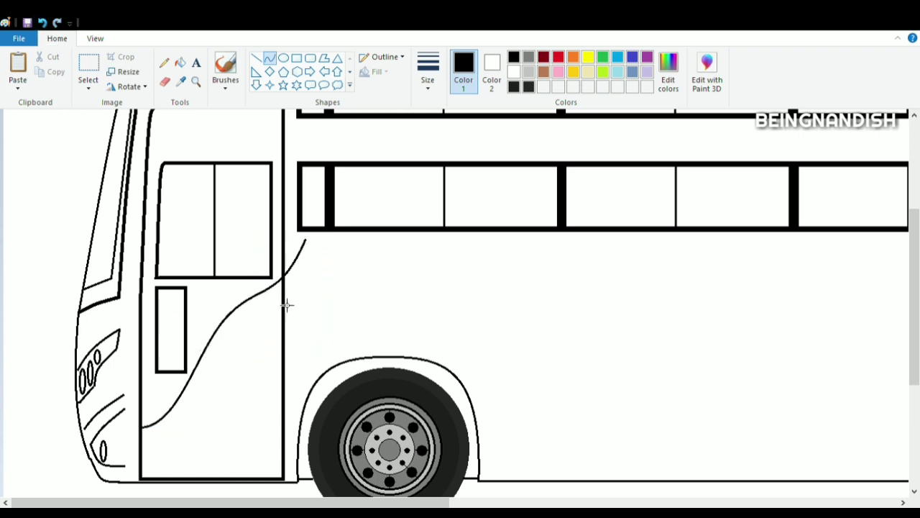
left_click(387, 268)
left_click_drag(315, 245, 305, 249)
key("ctrl+z")
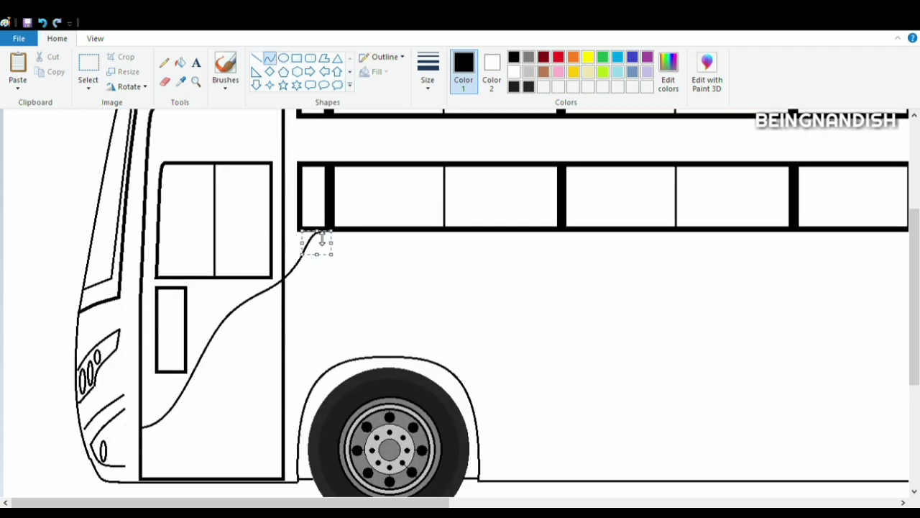
scroll(359, 259, "up", 3)
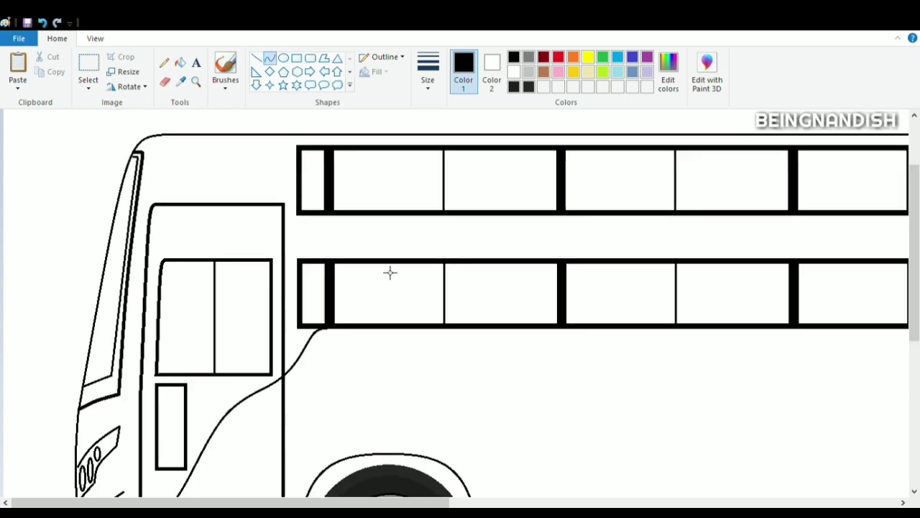
Draw a thin horizontal line across the door just below its upper edge and a short one joining the door to the lower window row
left_click_drag(151, 214, 282, 214)
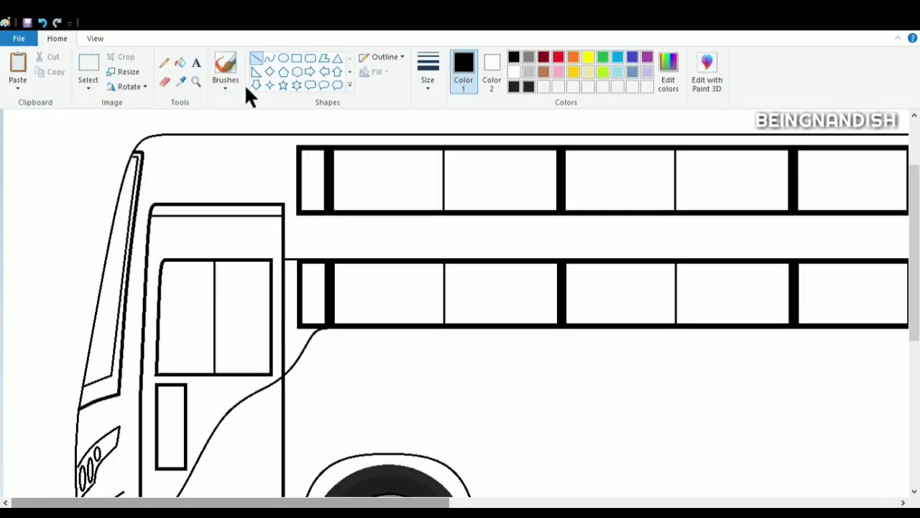
Draw a curved mirror arm that starts above the door's front corner and bends down in front of the windscreen
left_click(270, 57)
mouse_move(167, 160)
left_mouse_down()
mouse_move(75, 195)
mouse_move(79, 162)
left_mouse_up()
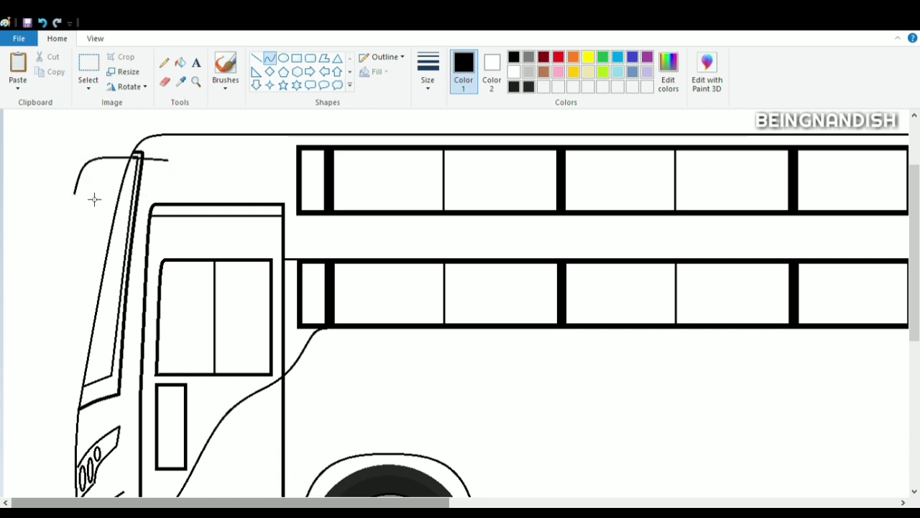
left_click_drag(122, 186, 101, 173)
Draw a slanted mirror housing hanging from the front end of the arm and a short thick band across the arm
left_click(256, 58)
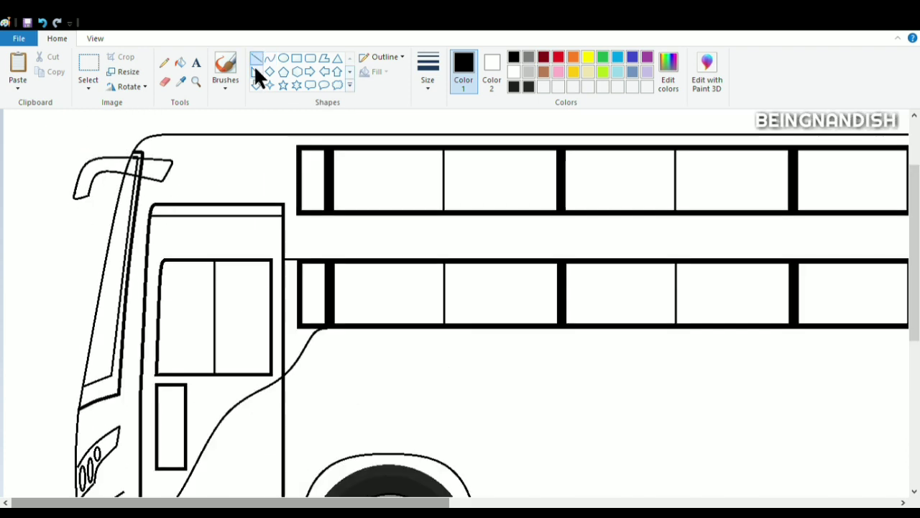
left_click_drag(69, 210, 65, 268)
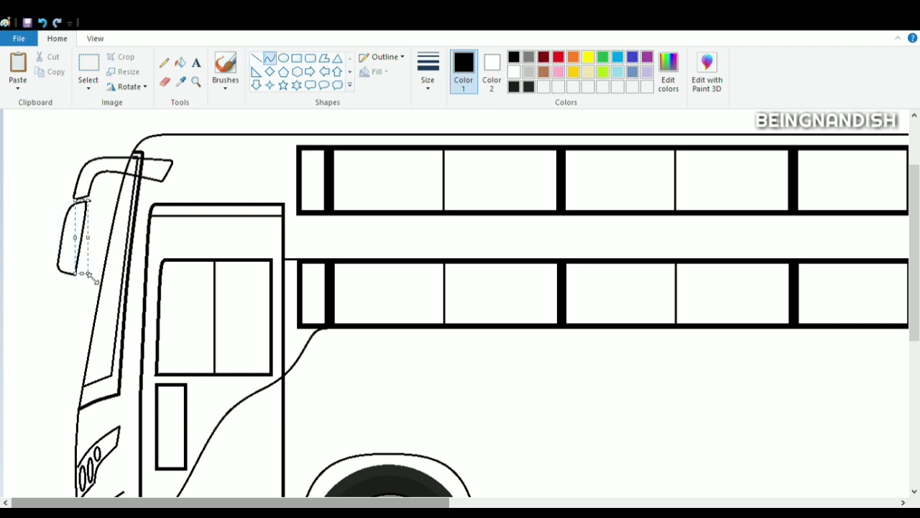
key("ctrl+z")
left_click(256, 58)
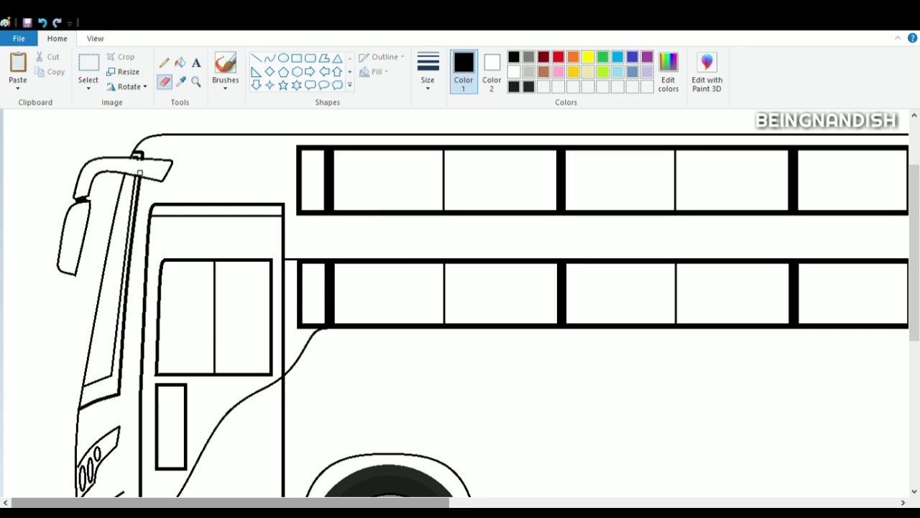
left_click(257, 58)
left_click_drag(106, 158, 107, 173)
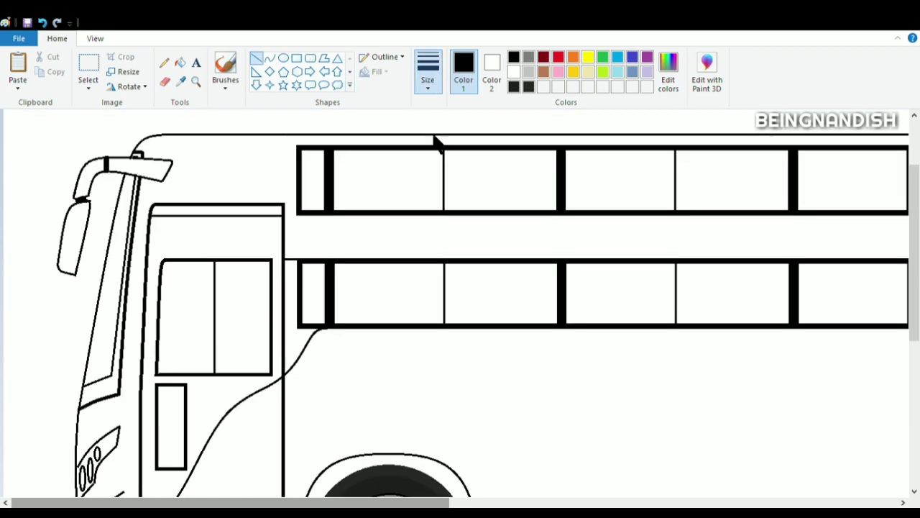
Draw a thin line curving up from the door's upper front corner and running straight back to the upper window row
left_click(95, 38)
left_click(43, 66)
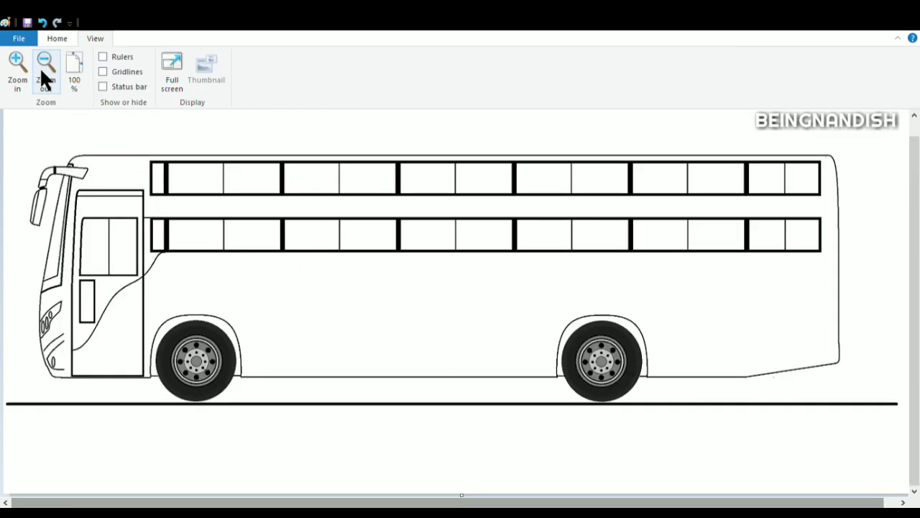
left_click(74, 80)
left_click(57, 38)
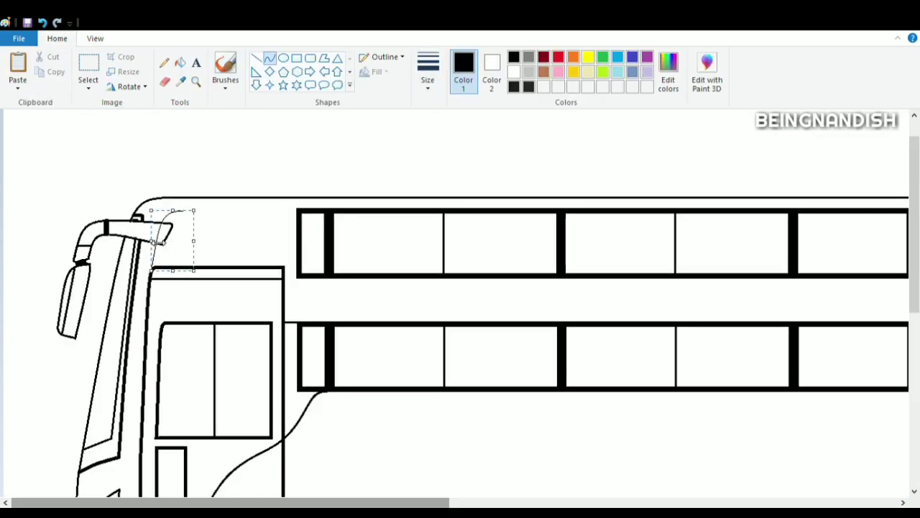
left_click(256, 58)
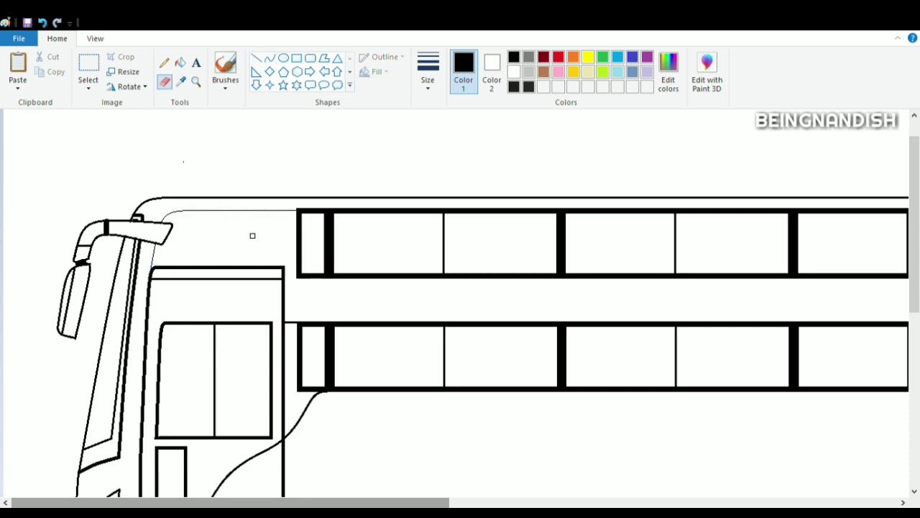
Draw a long, flat rounded rectangle on the roof above the front windows as a roof hatch
left_click(310, 59)
left_click_drag(419, 188, 494, 199)
left_click_drag(569, 205, 565, 197)
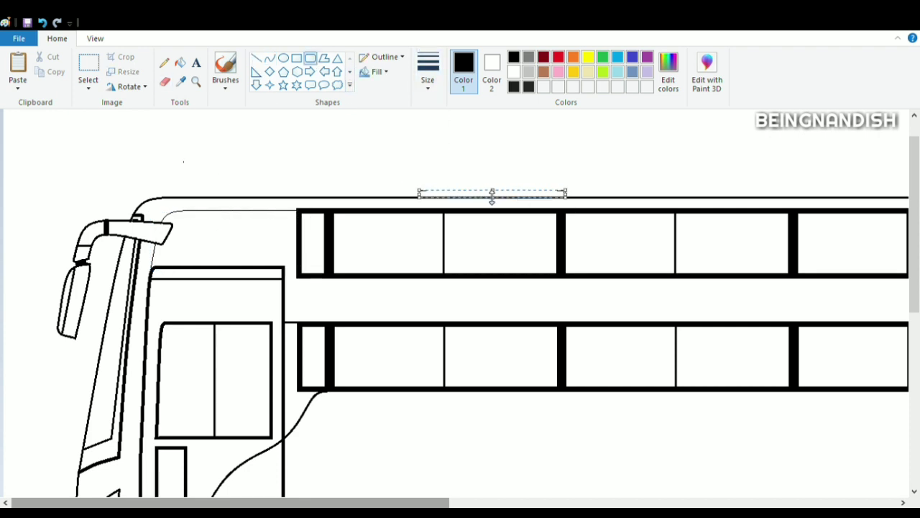
left_click(403, 222)
Copy the flat roof hatch and place the duplicate on the roof above the rear windows
scroll(403, 222, "right", 3)
left_click(256, 58)
left_click(88, 65)
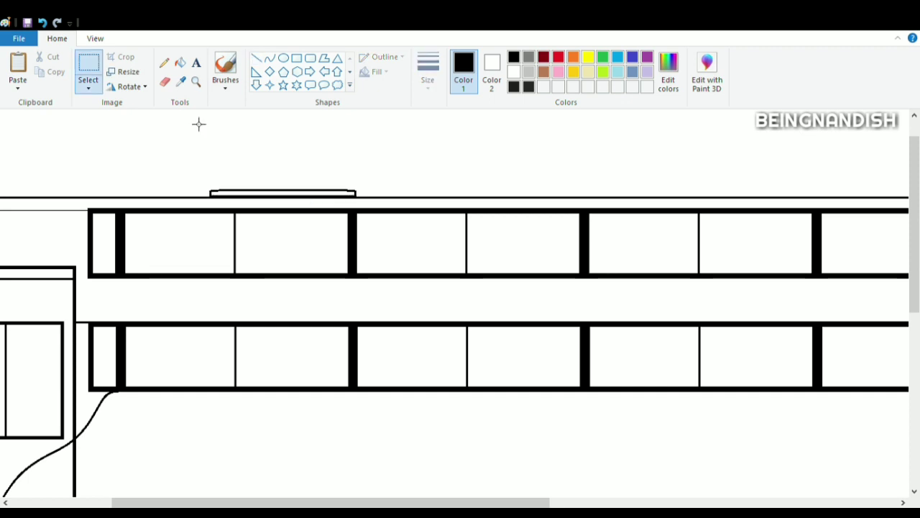
scroll(395, 152, "right", 10)
key("ctrl+v")
left_click_drag(130, 122, 462, 199)
left_click(440, 150)
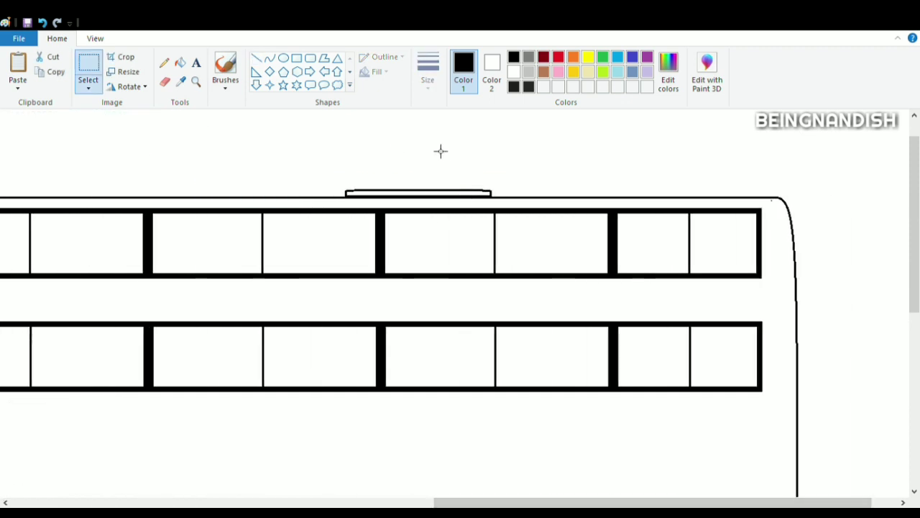
Draw a thin curved tail lamp outline against the rear edge below the lower window row, with a small upright ellipse inside
left_click(95, 39)
left_click(46, 71)
left_click(18, 70)
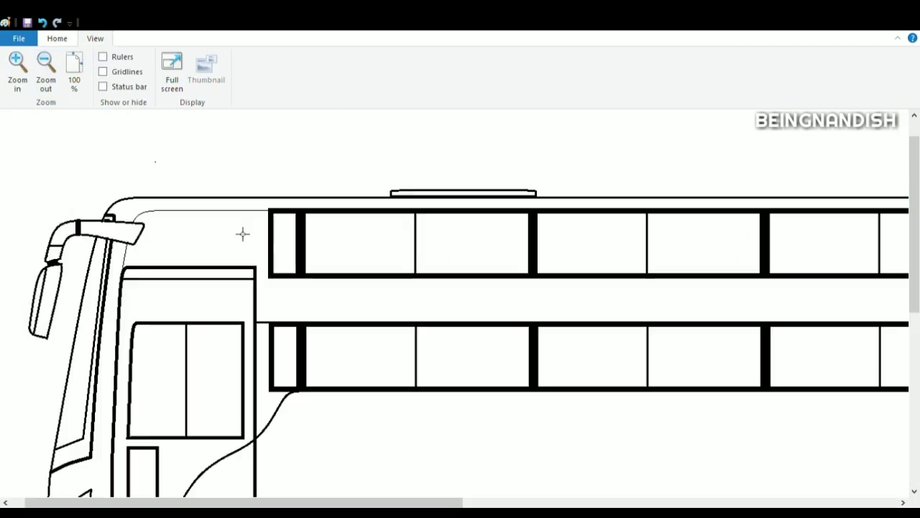
scroll(243, 233, "down", 2)
left_click_drag(251, 503, 687, 503)
left_click(57, 38)
left_click(269, 58)
scroll(741, 292, "up", 1)
scroll(741, 292, "down", 1)
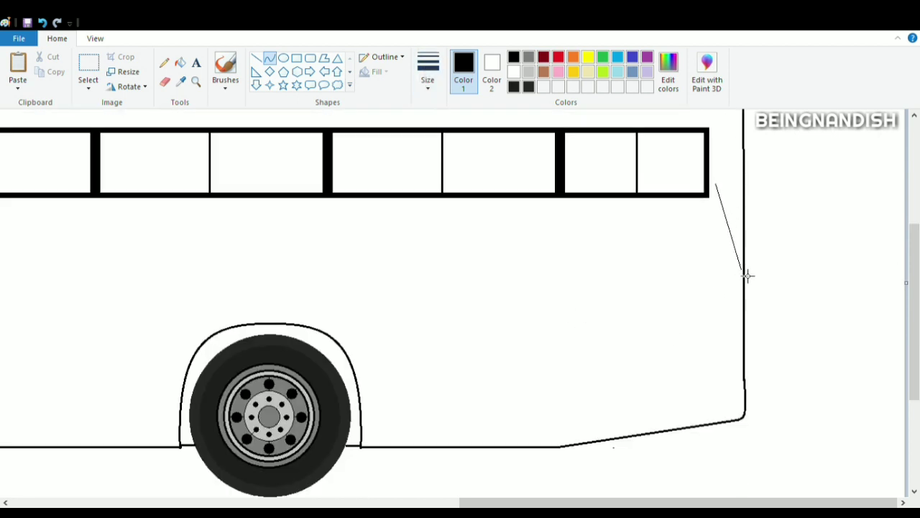
left_click_drag(748, 209, 723, 216)
left_click(706, 193)
left_click(715, 223)
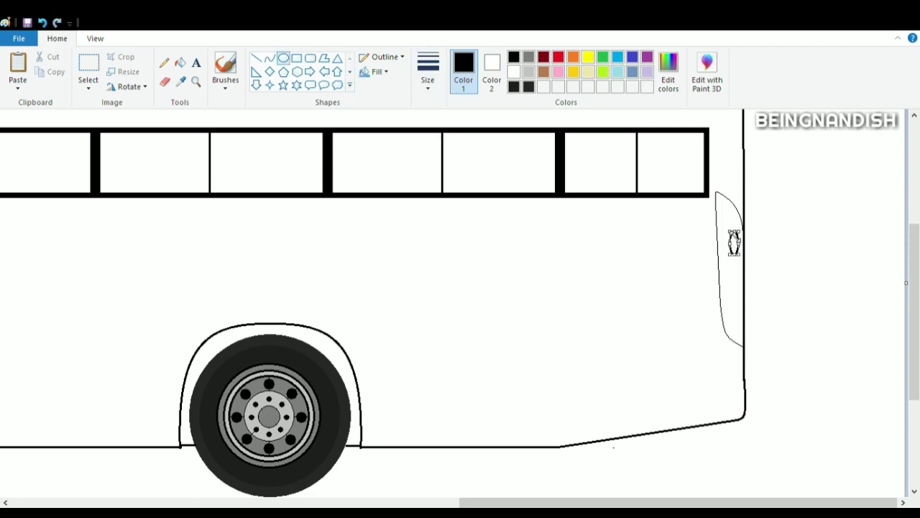
left_click(710, 254)
Erase the rear half of the tail lamp ellipse and close the remaining half with a straight vertical line
left_click(95, 39)
left_click(34, 80)
left_click(20, 76)
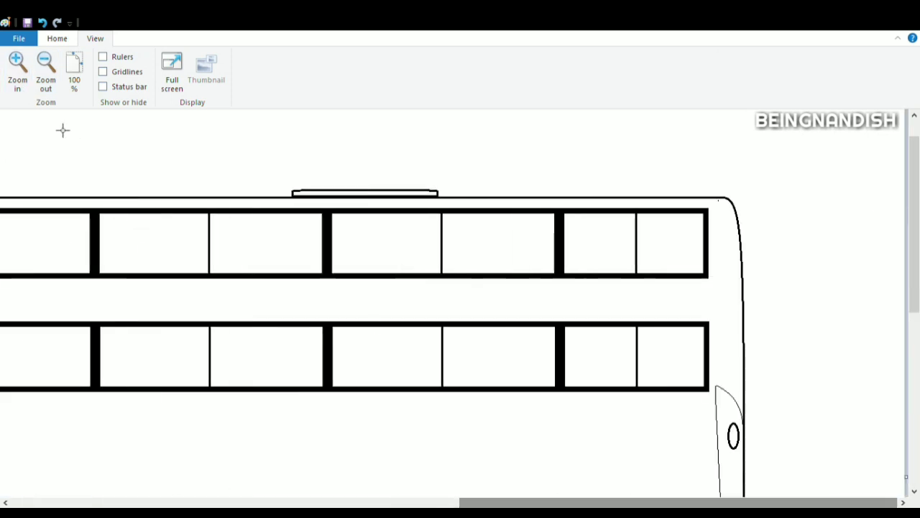
left_click(20, 76)
scroll(62, 129, "down", 5)
left_click(55, 39)
left_click(165, 81)
left_click(256, 58)
left_click_drag(562, 251, 563, 305)
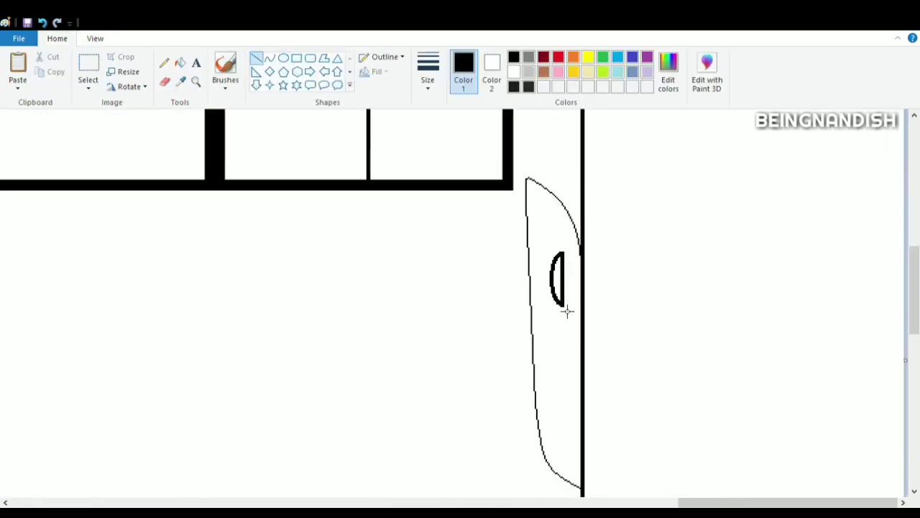
key("ctrl+z")
Copy the half-ellipse lamp and place a duplicate directly below it inside the tail lamp outline
left_click(89, 65)
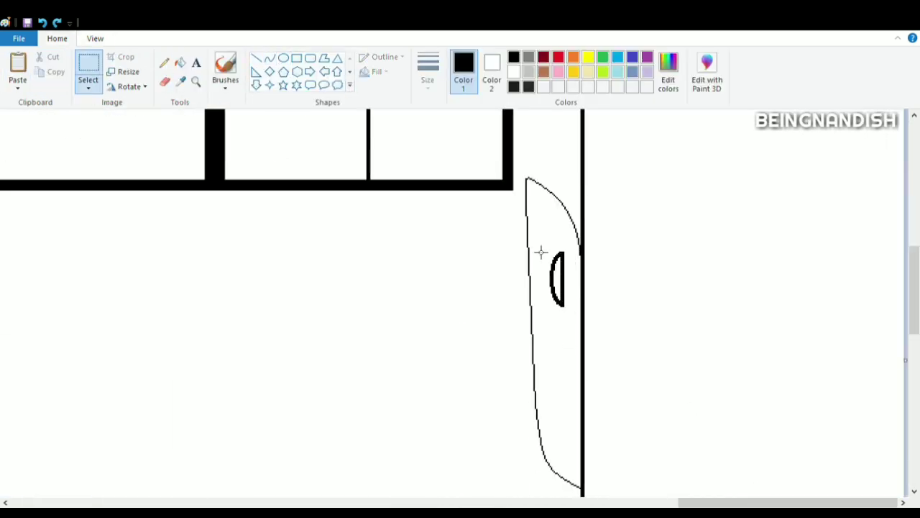
left_click(492, 254)
left_click_drag(541, 252, 568, 269)
key("ctrl+c")
scroll(568, 268, "down", 3)
key("ctrl+v")
left_click_drag(12, 150, 568, 239)
key("ctrl+v")
left_click_drag(18, 151, 569, 309)
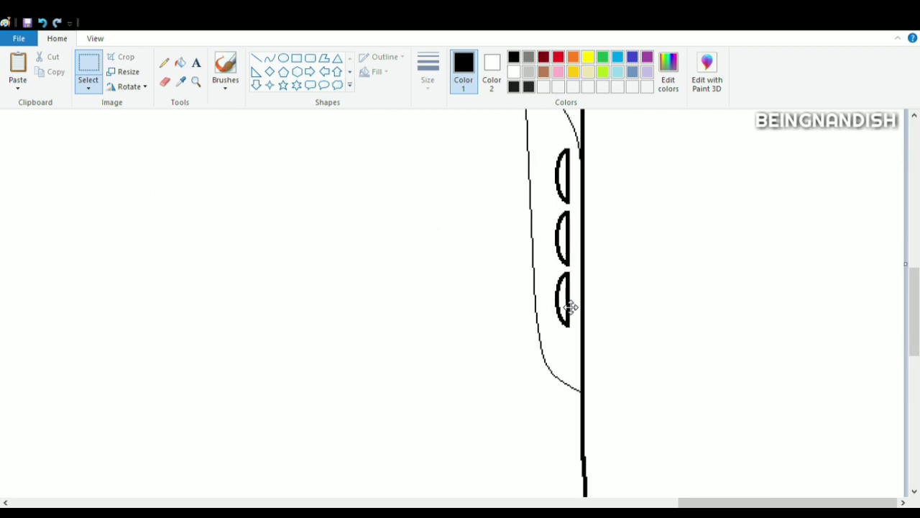
scroll(486, 298, "up", 3)
key("Delete")
Duplicate the pair of half-ellipse lamps to form a vertical column of four inside the tail lamp outline
left_click_drag(550, 238, 578, 363)
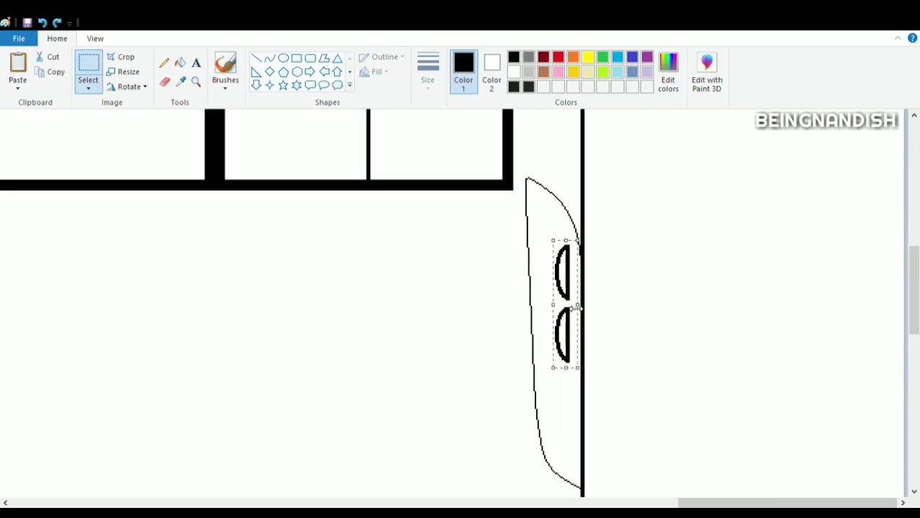
left_click_drag(573, 314, 575, 421)
key("ctrl+c")
key("ctrl+v")
left_click_drag(13, 176, 570, 271)
left_click(643, 225)
Select the column of four half-ellipse lamps with free-form selection and shift it slightly down within the tail lamp outline
left_click_drag(556, 231, 577, 475)
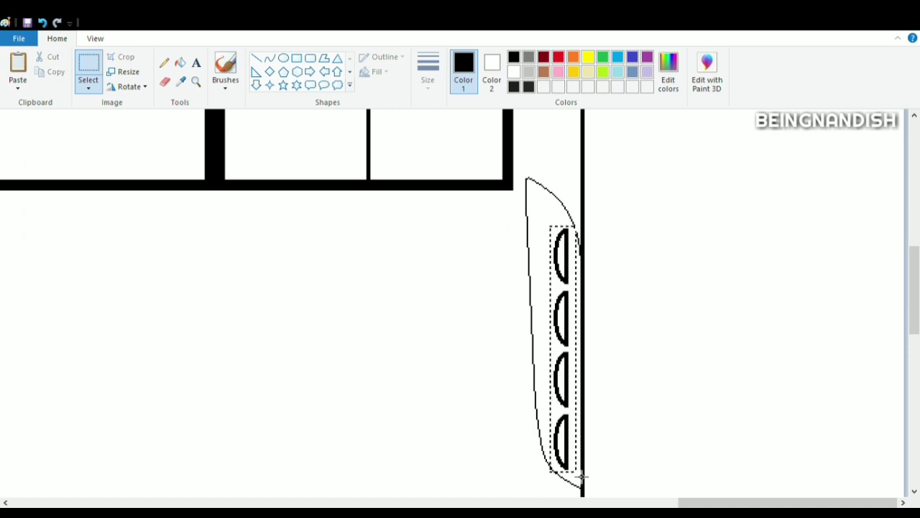
left_click(88, 88)
left_click(99, 124)
mouse_move(551, 227)
left_mouse_down()
mouse_move(568, 475)
mouse_move(569, 277)
left_mouse_up()
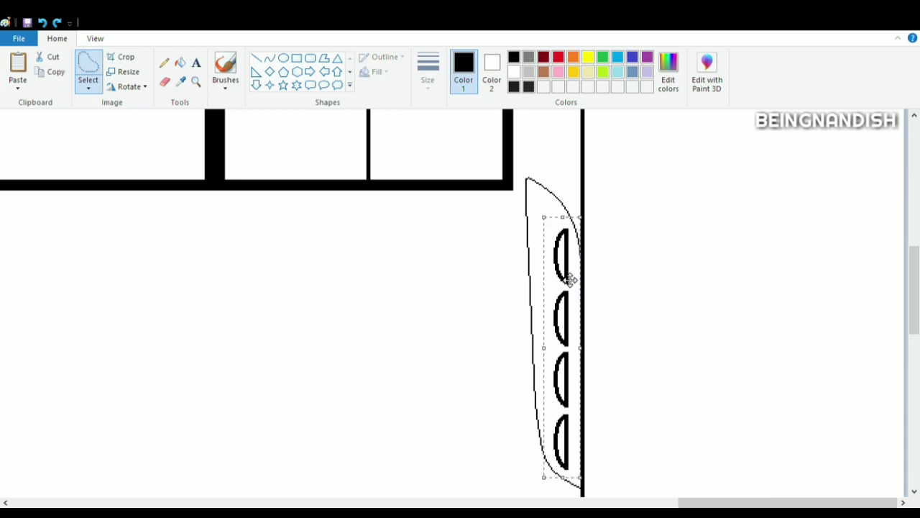
left_click_drag(573, 312, 580, 319)
left_click(433, 260)
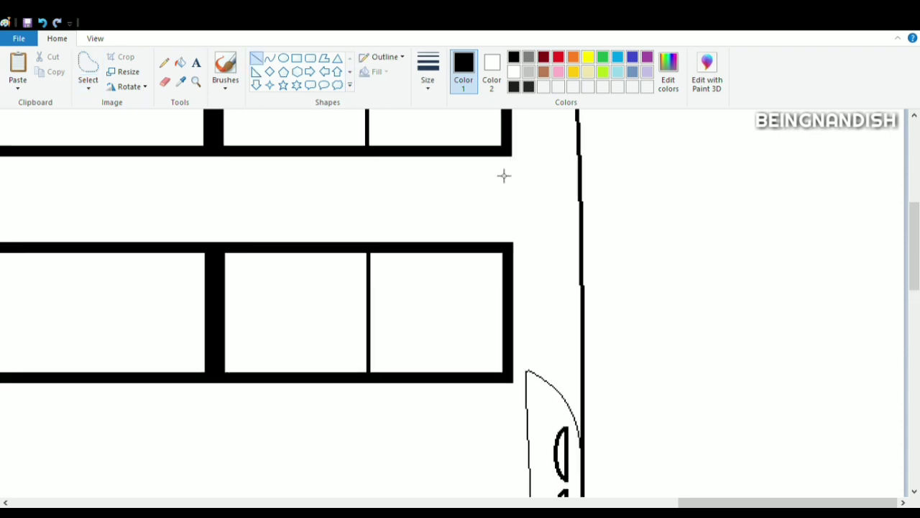
Join the rear ends of the upper and lower window rows with a thin vertical line
left_click_drag(509, 150, 509, 252)
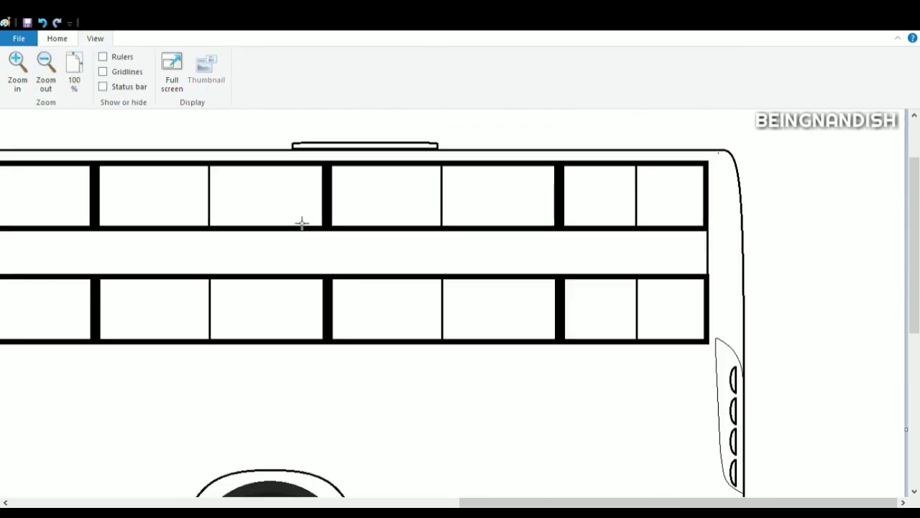
Draw a long thin horizontal strip above the wheel arches and divide the body between the wheels with four vertical panel lines
left_click(52, 41)
scroll(216, 279, "down", 1)
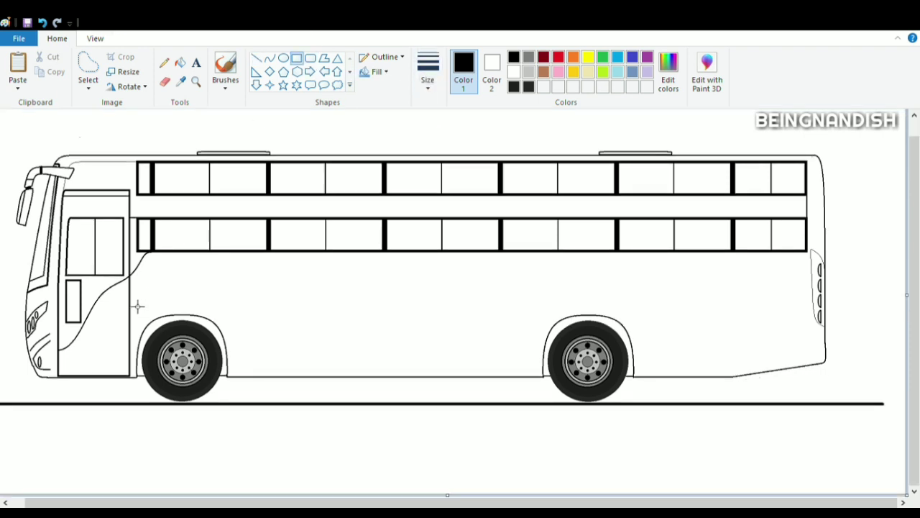
left_click_drag(137, 306, 814, 306)
left_click(415, 337)
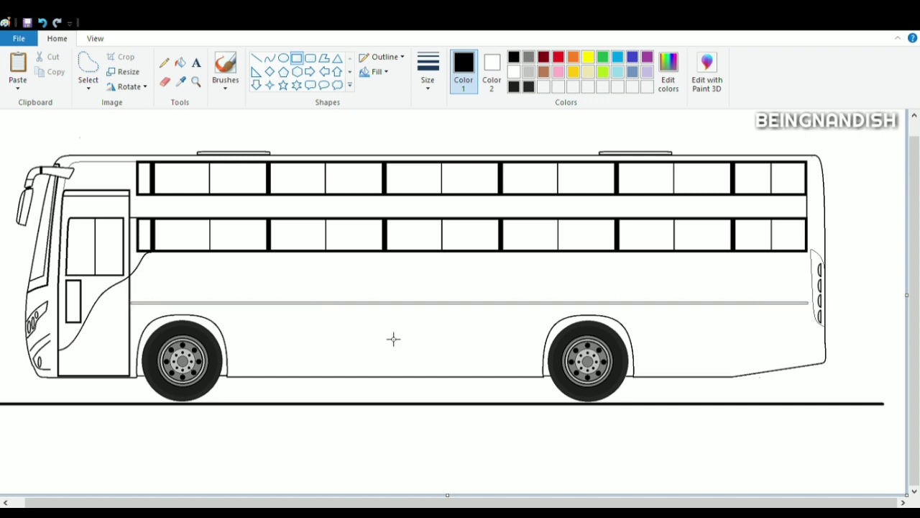
left_click_drag(230, 305, 309, 377)
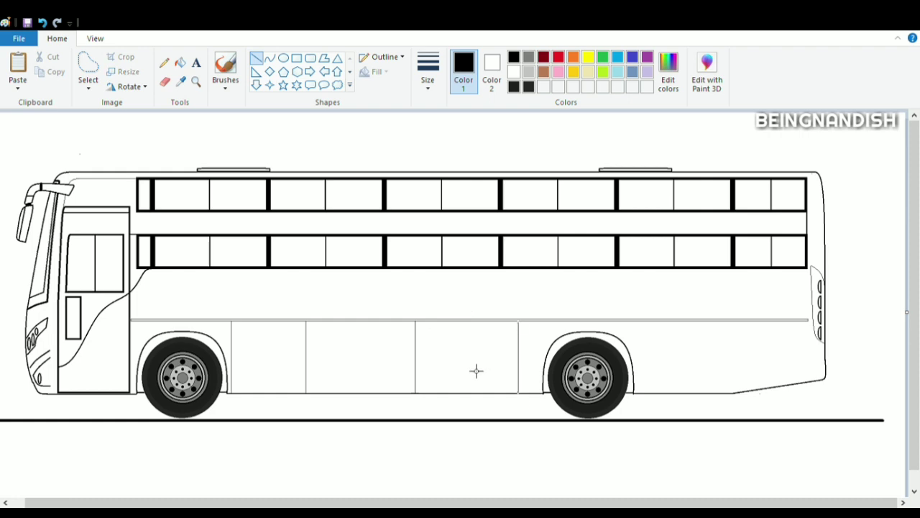
Draw a small rounded latch with a horizontal divider in the lower middle of the first panel behind the front wheel
left_click(94, 38)
left_click(18, 67)
scroll(429, 376, "down", 5)
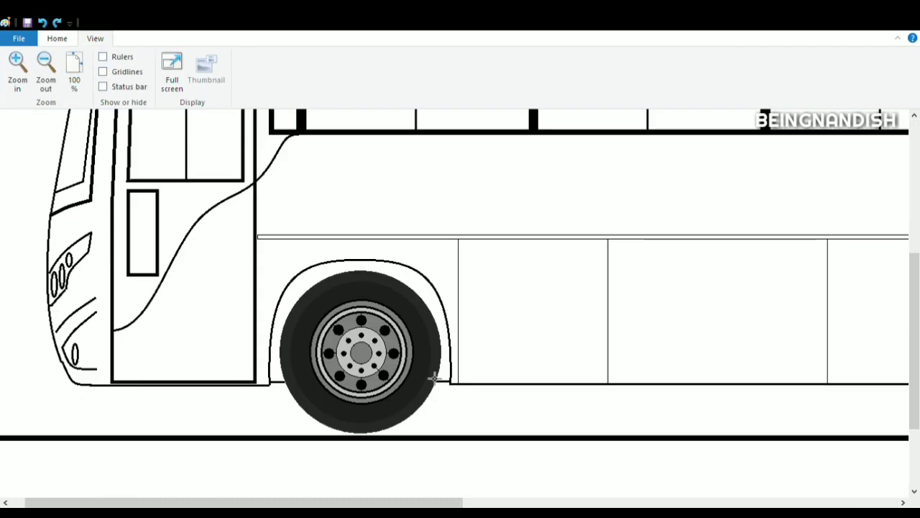
left_click_drag(287, 502, 324, 502)
left_click(57, 39)
left_click(428, 70)
left_click(443, 131)
left_click(310, 58)
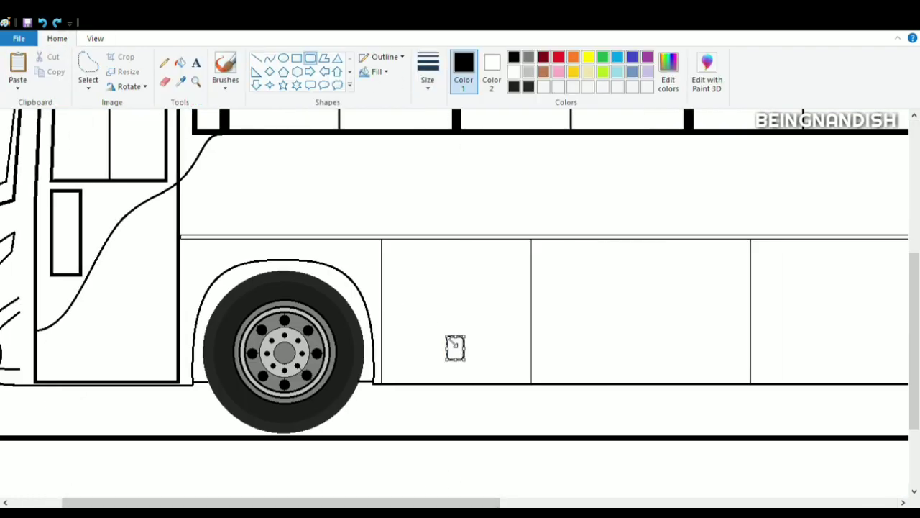
scroll(455, 306, "down", 3)
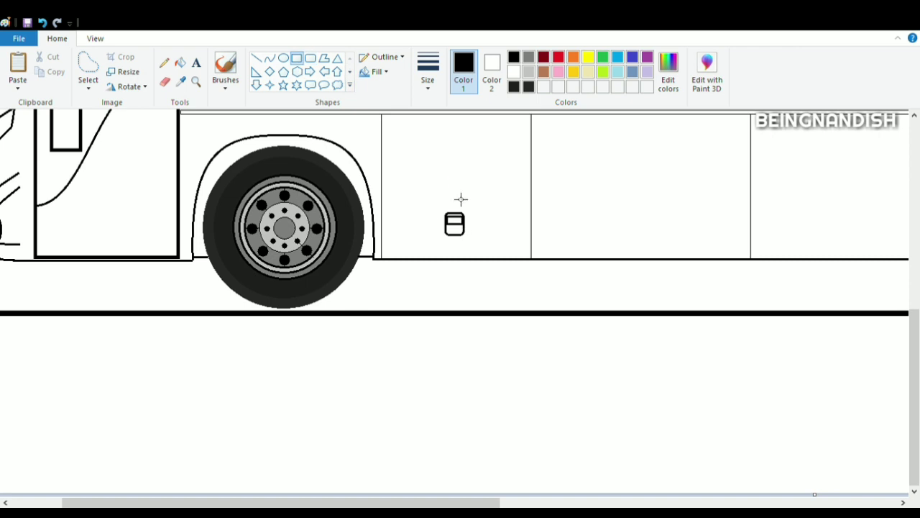
Copy the panel latch and place duplicates in the lower middle of the second and third luggage panels
scroll(434, 180, "up", 3)
left_click(88, 63)
left_click_drag(442, 305, 467, 335)
key("ctrl+c")
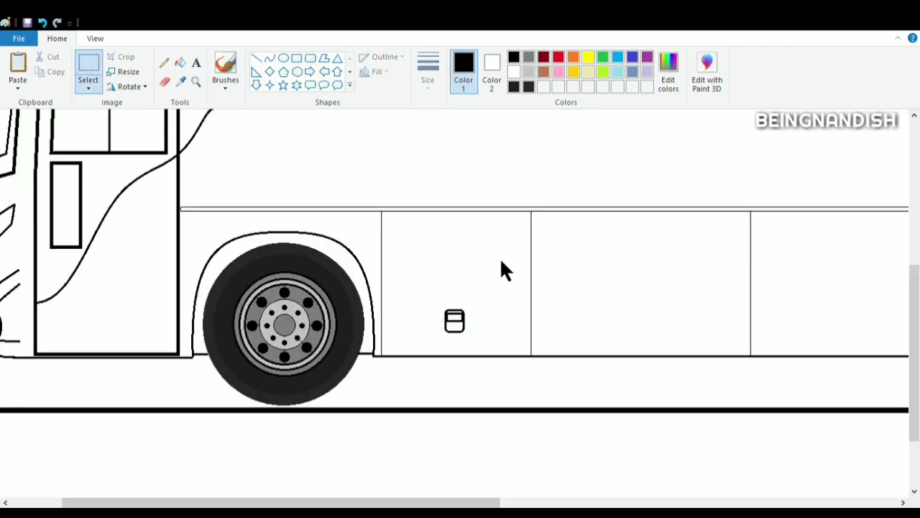
key("ctrl+v")
left_click_drag(20, 133, 647, 332)
scroll(646, 333, "right", 8)
key("ctrl+v")
left_click_drag(20, 135, 545, 325)
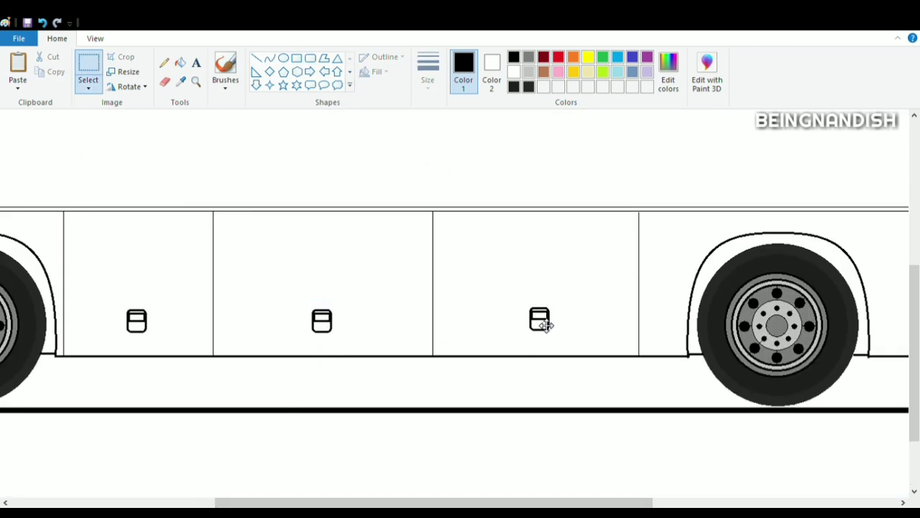
Draw a small rounded side marker between the door and the front wheel arch, and place a copy above the rear wheel arch
scroll(525, 265, "left", 8)
left_click(310, 57)
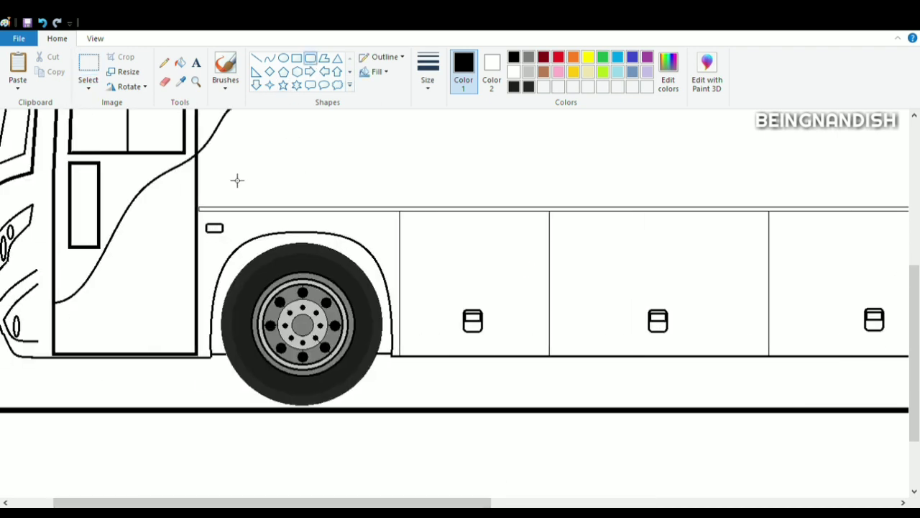
left_click(89, 63)
left_click_drag(201, 219, 227, 242)
key("ctrl+c")
scroll(223, 237, "right", 19)
key("ctrl+v")
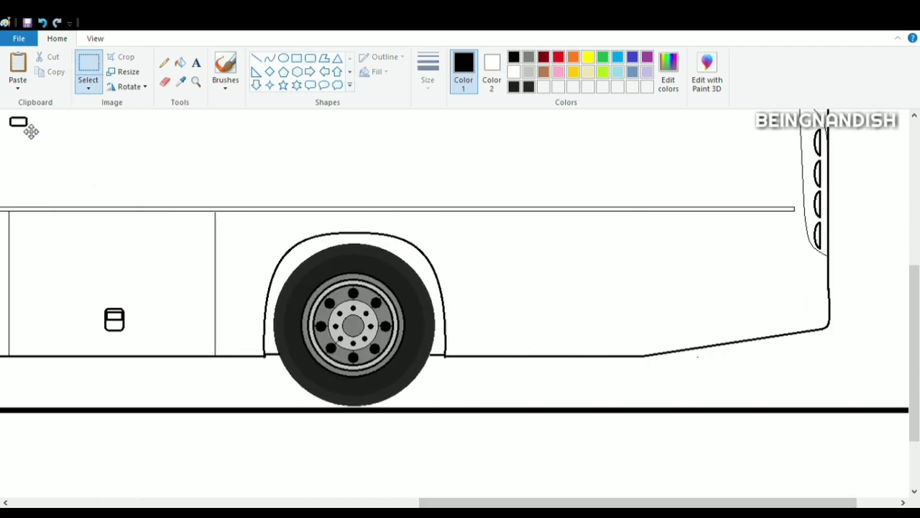
left_click_drag(30, 129, 362, 231)
scroll(466, 501, "right", 2)
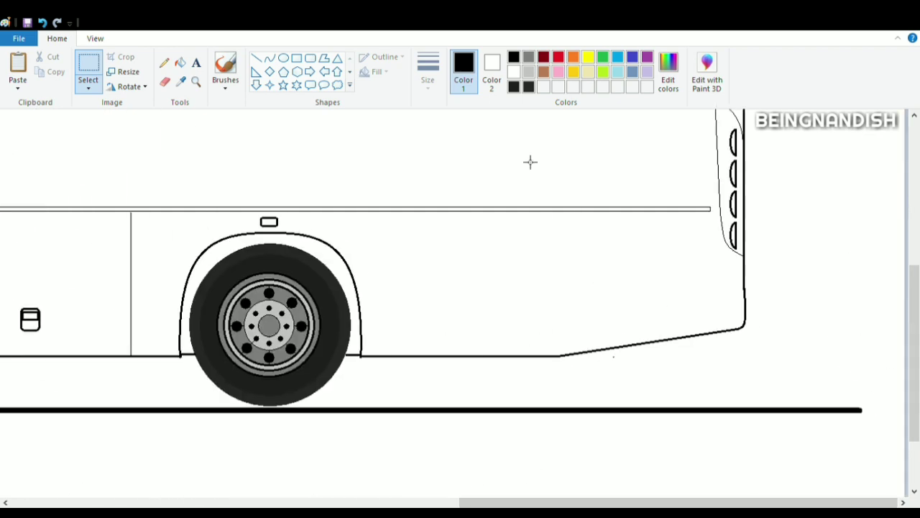
Paste a copy of the side marker below the long strip behind the rear wheel arch
key("ctrl+v")
left_click_drag(24, 132, 496, 233)
left_click(579, 175)
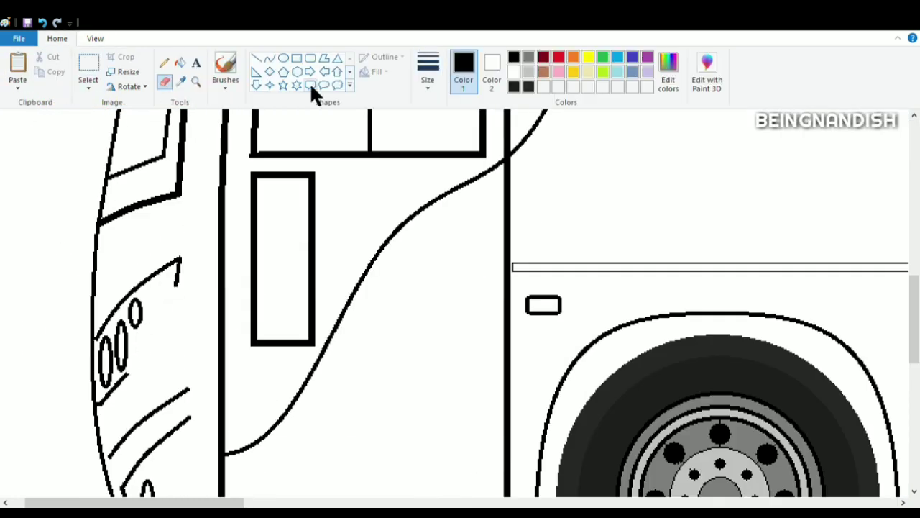
Shorten the headlight's upper rear tip and close the headlight outline with a curve down its rear side
left_click(270, 58)
left_click(165, 82)
mouse_move(178, 259)
left_mouse_down()
mouse_move(178, 290)
mouse_move(166, 297)
left_mouse_up()
left_click(257, 57)
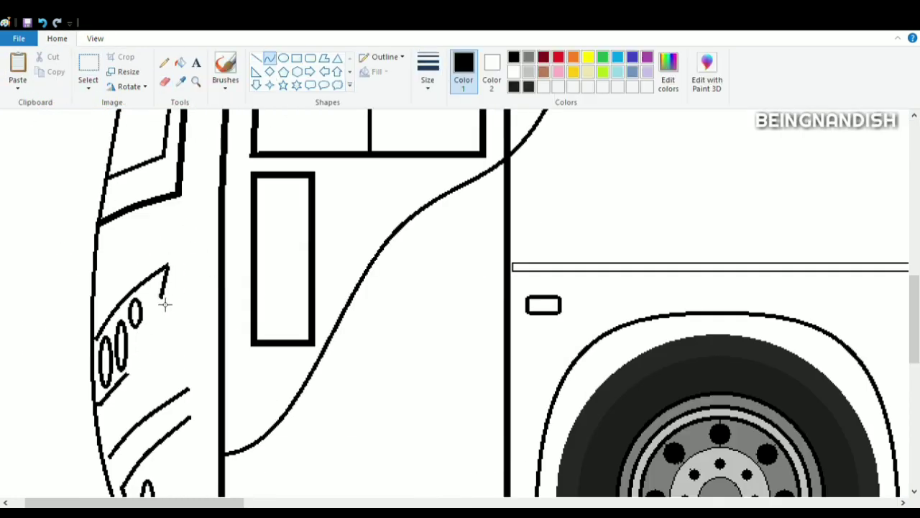
left_click(95, 38)
left_click(74, 72)
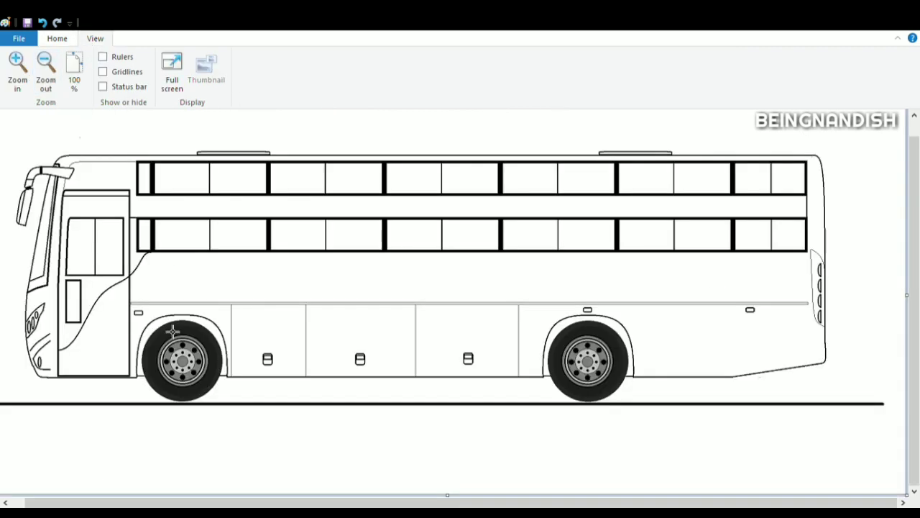
Draw a circle in the rear wheel's hub to form a dark ring around its centre
left_click(21, 76)
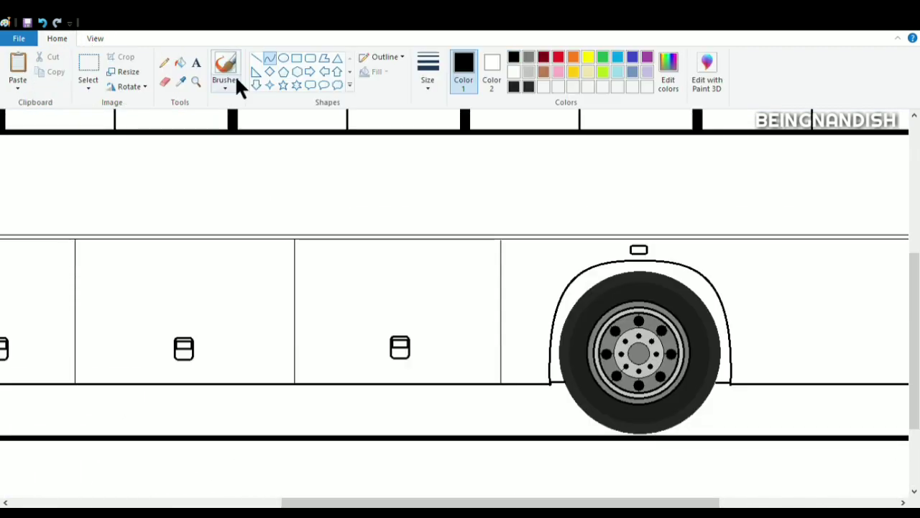
left_click(284, 57)
left_click_drag(617, 330, 663, 376)
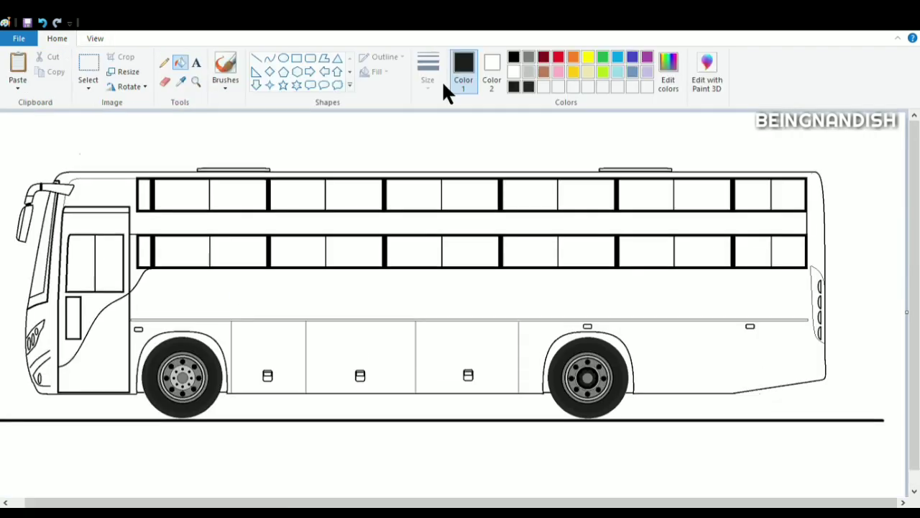
Remove the ground line by filling it with white and shift the whole bus drawing to the right
left_click(179, 62)
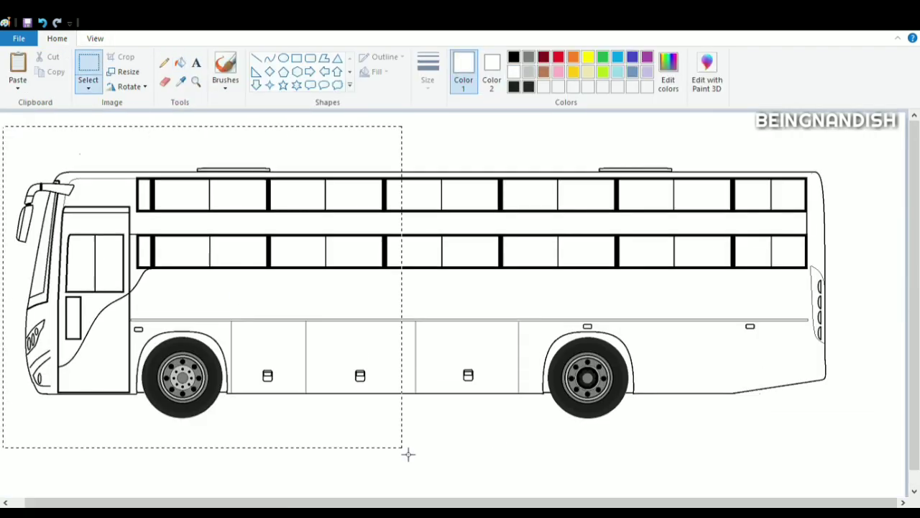
key("ctrl+a")
left_click_drag(506, 105, 536, 130)
left_click(858, 107)
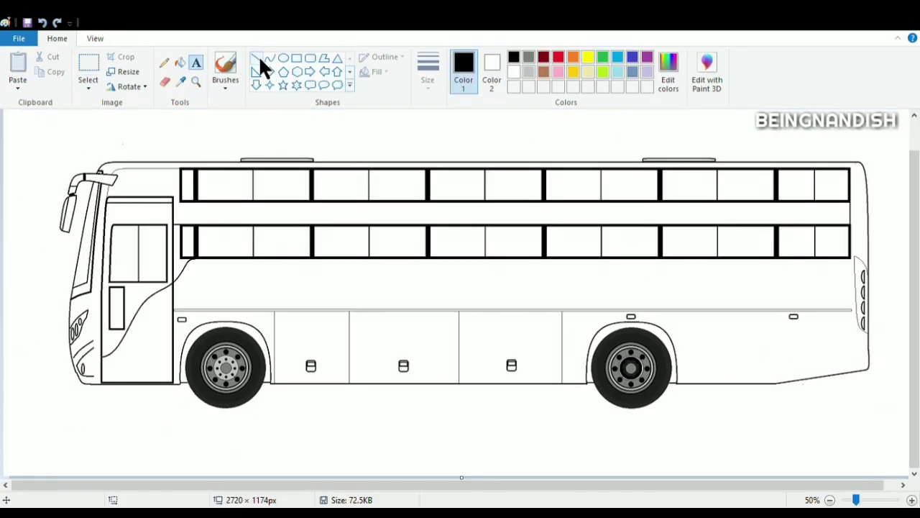
left_click(258, 59)
left_click_drag(354, 163, 380, 147)
left_click_drag(361, 148, 368, 148)
left_click(43, 22)
left_click(43, 23)
Draw a low roof unit between the hatches with sloped front, rounded rear, a vertical divider and an inner line along its rear top
left_click(270, 58)
scroll(366, 190, "up", 1)
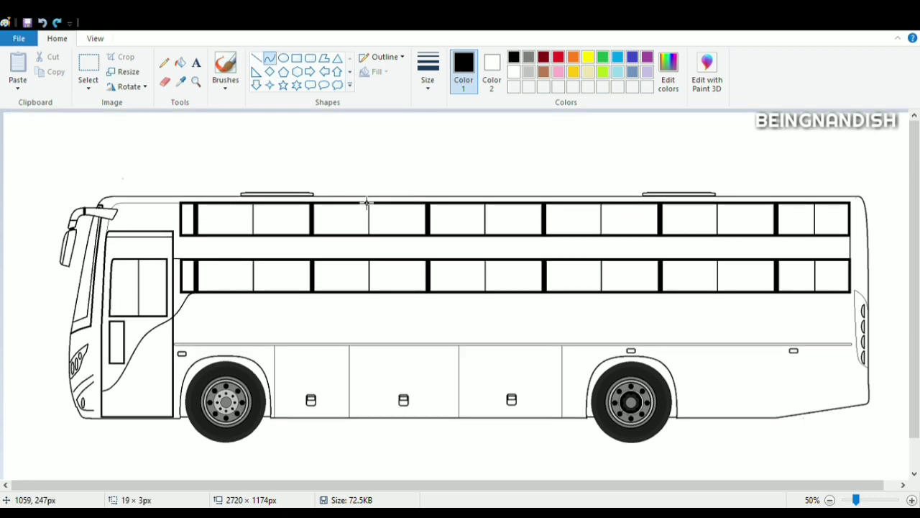
left_click(94, 38)
left_click(74, 62)
left_click(57, 38)
left_click_drag(295, 162, 632, 162)
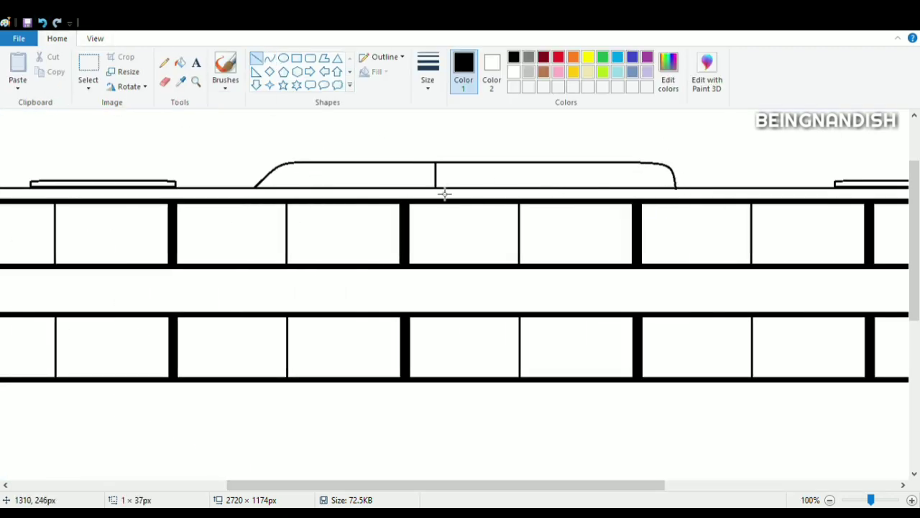
left_click_drag(436, 166, 665, 207)
Draw a small rounded vent slot at the roof unit's front, duplicate it into four slots, and add a vertical divider behind them
mouse_move(286, 167)
left_mouse_down()
mouse_move(322, 174)
mouse_move(334, 188)
left_mouse_up()
left_click(89, 72)
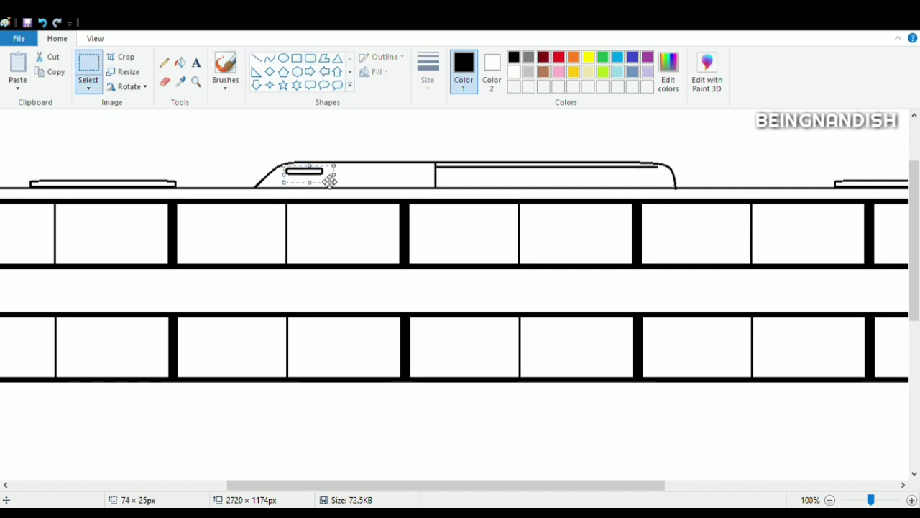
key("ctrl+c")
left_click(18, 63)
left_click_drag(49, 123, 383, 181)
key("ctrl+v")
mouse_move(41, 130)
left_mouse_down()
mouse_move(323, 195)
mouse_move(394, 189)
left_mouse_up()
key("ctrl+v")
left_click(379, 139)
left_click(257, 58)
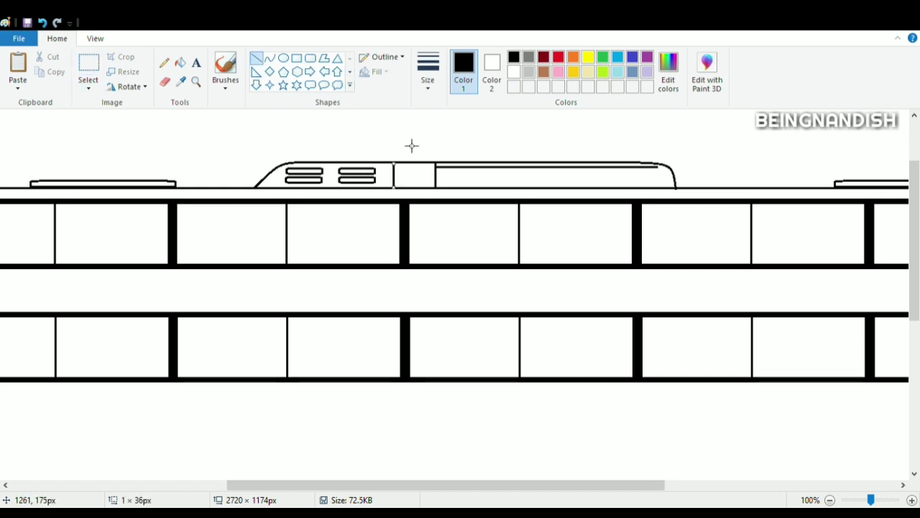
Select both window rows along the bus body and delete them
left_click(95, 39)
left_click(47, 70)
left_click(57, 38)
left_click(88, 65)
left_click_drag(170, 207, 839, 301)
key("Delete")
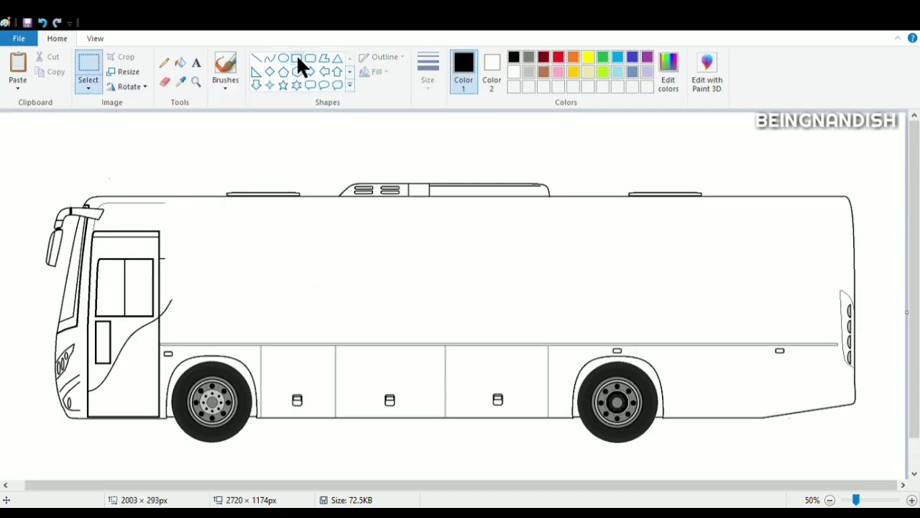
Draw one large rectangle about 1993 × 279 px in place of the old window rows
left_click(296, 58)
mouse_move(165, 202)
left_mouse_down()
mouse_move(209, 250)
mouse_move(836, 296)
left_mouse_up()
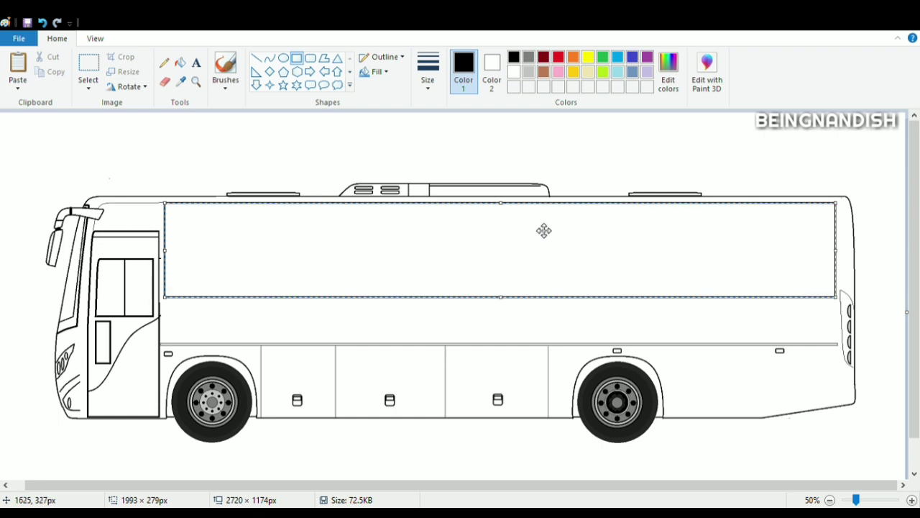
left_click(160, 253)
Remove the curved line across the door by erasing its ends and filling it with white
left_click(165, 82)
scroll(319, 240, "up", 1)
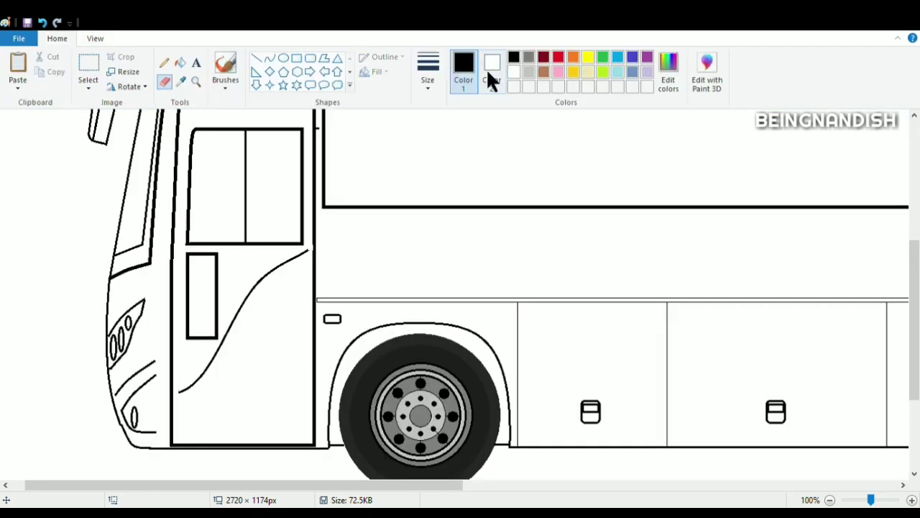
left_click(514, 72)
left_click(180, 63)
left_click(238, 314)
left_click(514, 58)
Round the lower rear corner of the small door panel with a curve and erase the old square corner
left_click(269, 57)
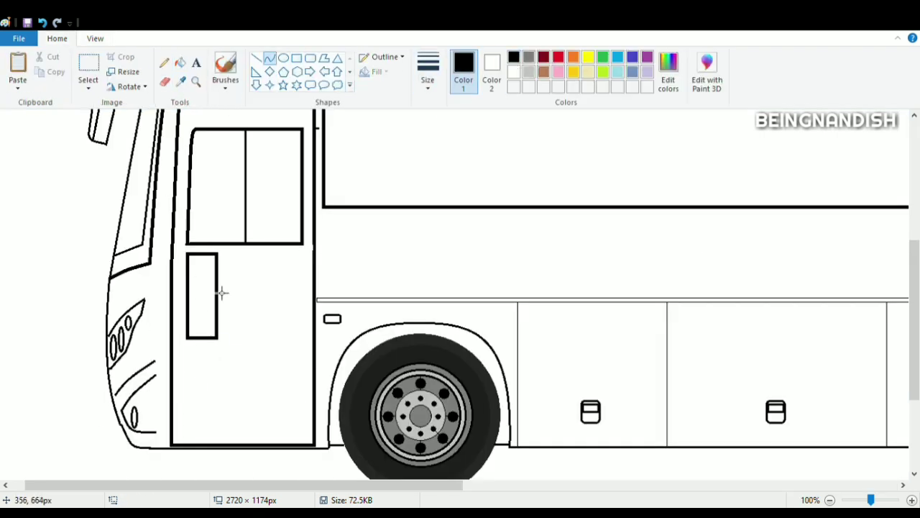
left_click(214, 333)
left_click(164, 81)
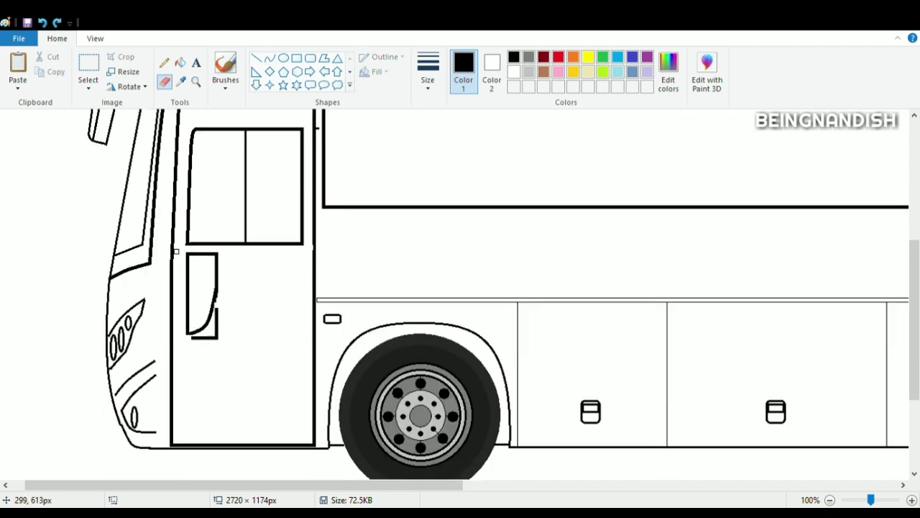
Move the small door panel down and draw a rectangle about 44 × 53 px on top of it
left_click(88, 63)
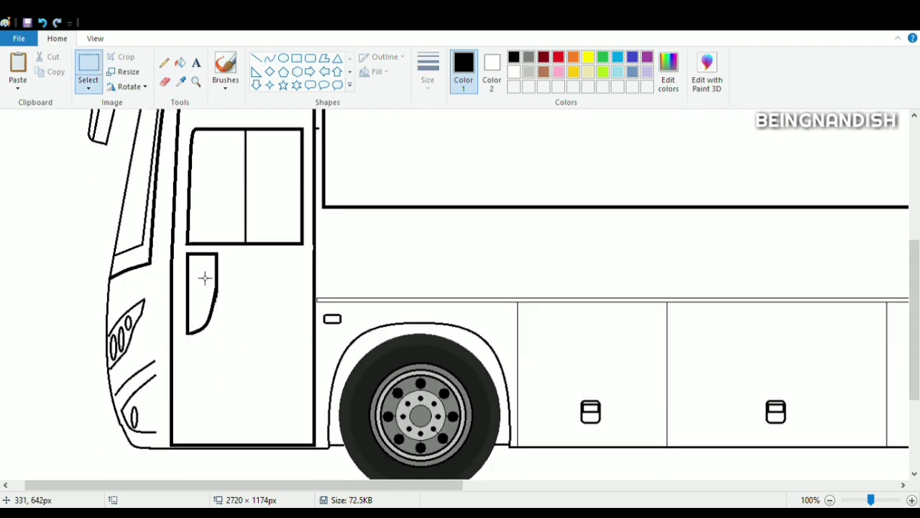
left_click_drag(181, 247, 230, 346)
left_click_drag(214, 297, 215, 336)
left_click(297, 57)
left_click_drag(189, 256, 224, 298)
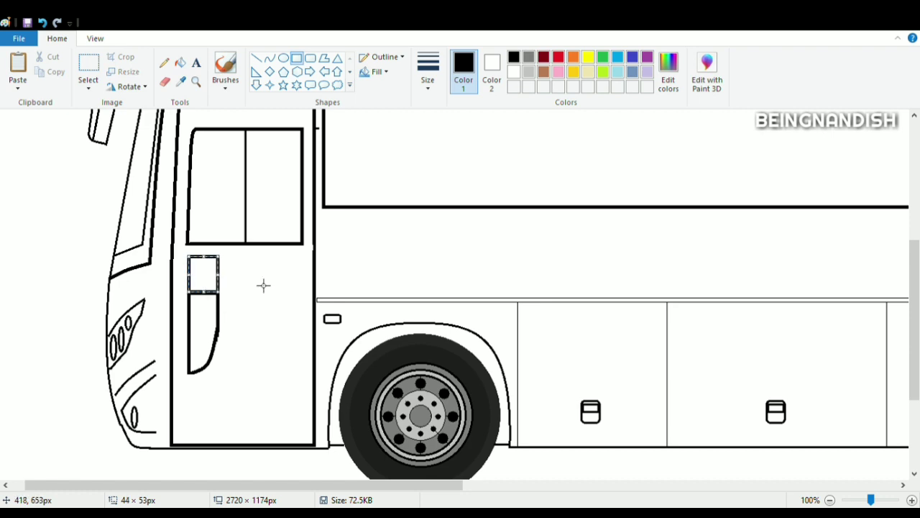
Clear the dividing line between the added rectangle and the door panel to make one continuous shape
left_click(164, 82)
left_click(193, 293)
left_click(43, 23)
left_click(95, 39)
left_click(20, 78)
left_click(57, 39)
left_click(88, 63)
left_click_drag(378, 181, 432, 249)
key("Delete")
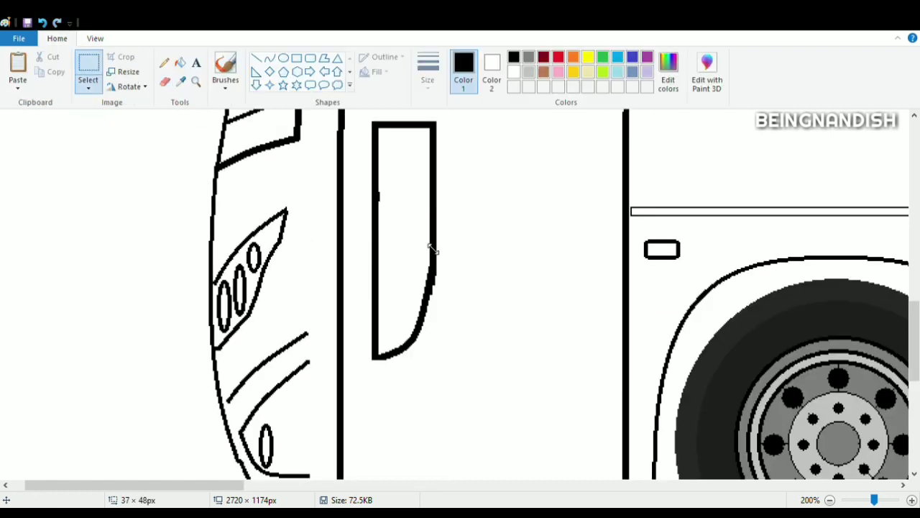
left_click(164, 81)
Draw a rounded rectangular window about 333 × 82 px in the upper front of the large window panel
scroll(399, 234, "up", 3)
left_click(95, 39)
left_click(50, 69)
scroll(287, 288, "up", 5)
left_click_drag(367, 488, 454, 487)
left_click(57, 39)
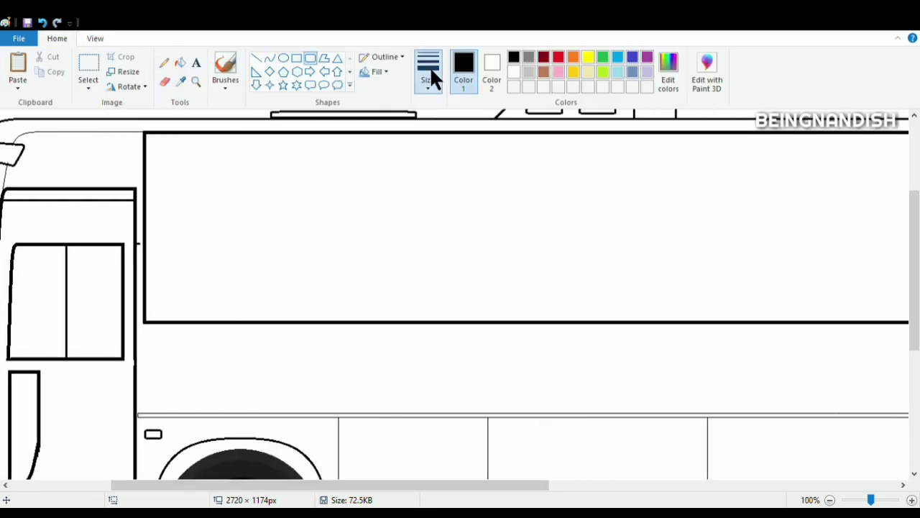
left_click_drag(174, 141, 401, 199)
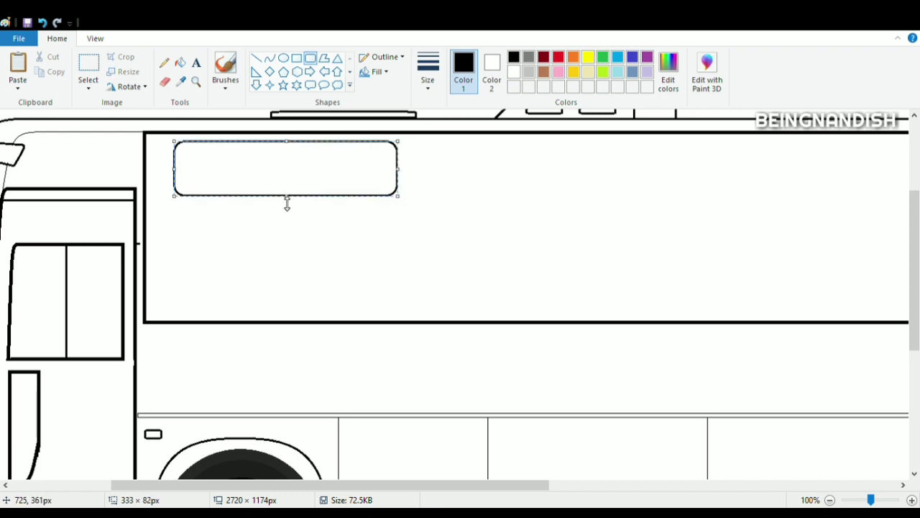
Duplicate the rounded window and place the copy directly below the first one
left_click(88, 72)
left_click_drag(164, 138, 302, 274)
key("ctrl+c")
key("ctrl+v")
Move the pair of windows to the rear end of the panel and paste a second pair in front of it
left_click(95, 38)
left_click(45, 72)
left_click(56, 38)
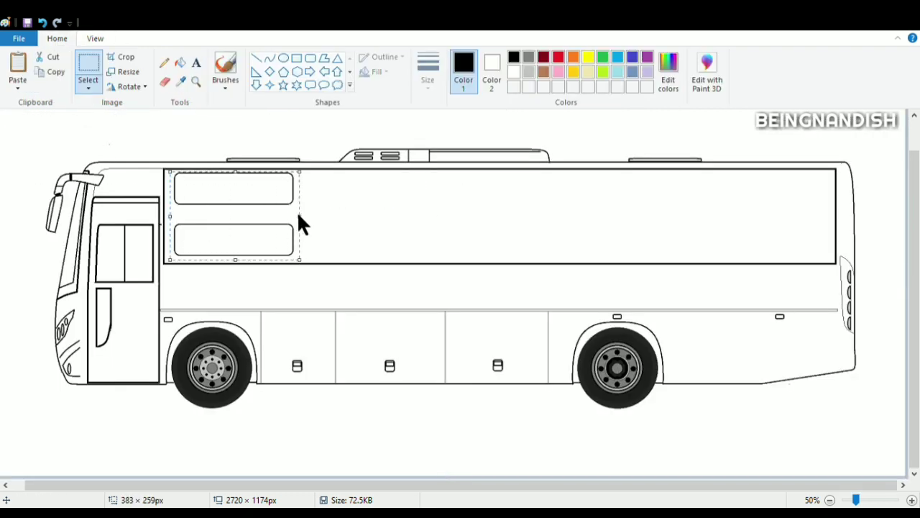
left_click_drag(251, 212, 789, 217)
key("ctrl+v")
left_click_drag(83, 152, 661, 218)
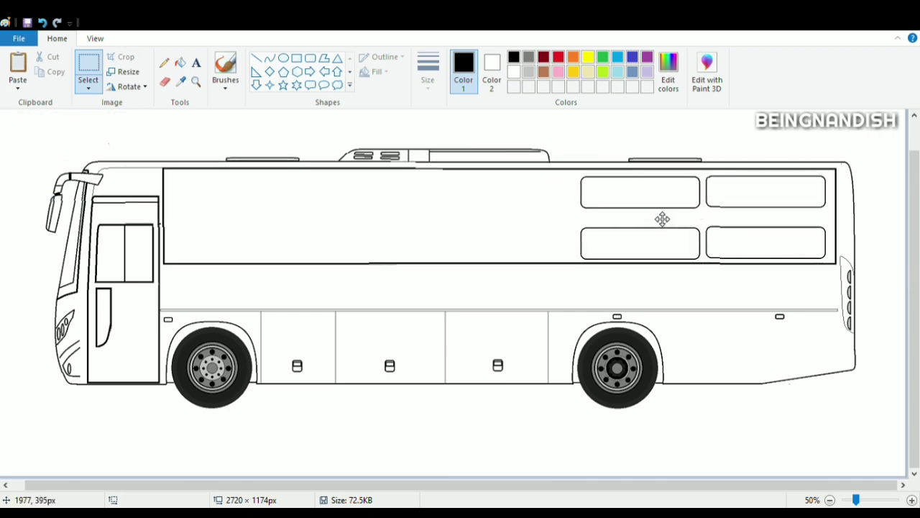
Align the second window pair and paste three more evenly spaced pairs towards the front of the panel
left_click(95, 38)
left_click(18, 72)
left_click_drag(302, 485, 678, 486)
scroll(678, 487, "down", 3)
left_click_drag(509, 228, 511, 227)
key("ctrl+v")
left_click_drag(114, 168, 232, 201)
left_click_drag(427, 485, 201, 483)
key("ctrl+v")
left_click_drag(167, 221, 503, 255)
left_click_drag(460, 486, 363, 485)
key("ctrl+v")
left_click_drag(154, 212, 434, 241)
Draw a tall narrow rounded window in the gap at the front of the panel, spanning both window rows
left_click(45, 72)
left_click(17, 72)
left_click(57, 38)
left_click(310, 58)
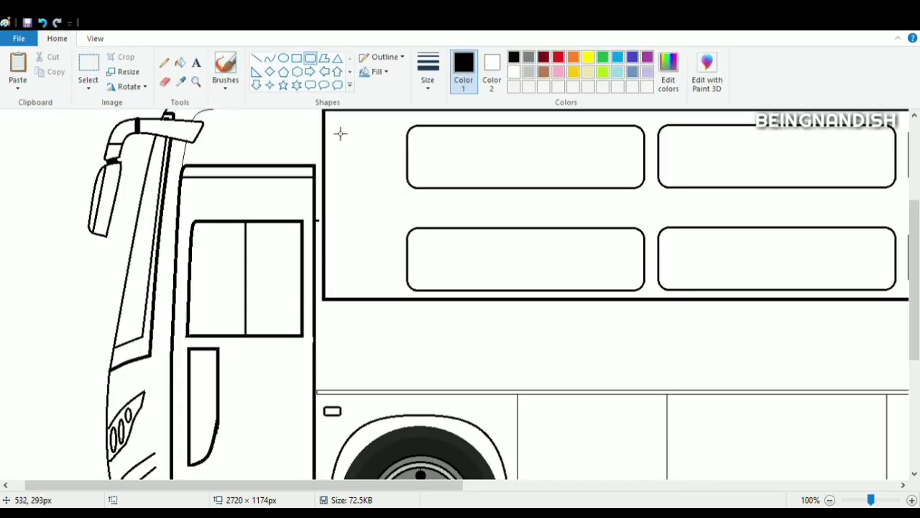
mouse_move(335, 132)
left_mouse_down()
mouse_move(394, 287)
mouse_move(334, 125)
left_mouse_up()
left_click_drag(394, 289, 394, 291)
left_click(435, 350)
Reshape the uppermost tail lamp by erasing part of its arc and redrawing it with a pointed hook at the top
left_click(95, 38)
left_click(45, 72)
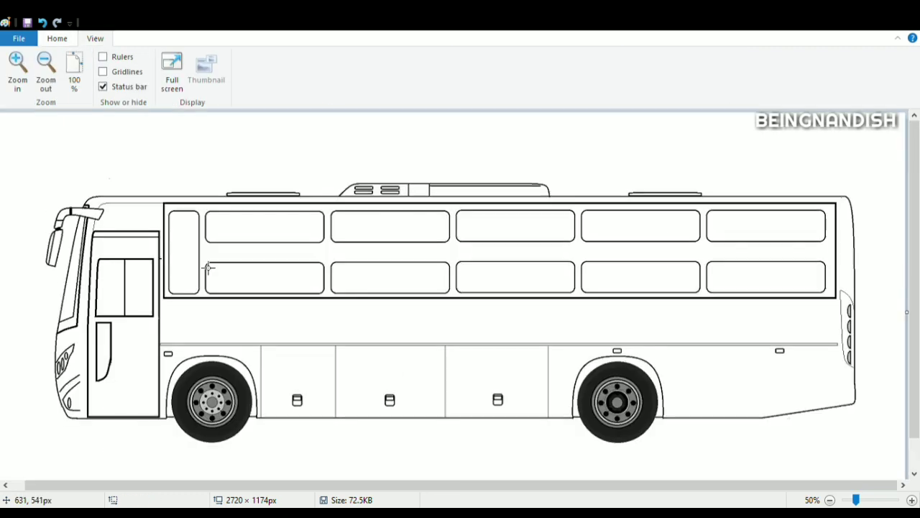
left_click(17, 72)
left_click_drag(274, 491, 690, 496)
key("ctrl+Page_Up")
left_click(57, 38)
left_click(165, 81)
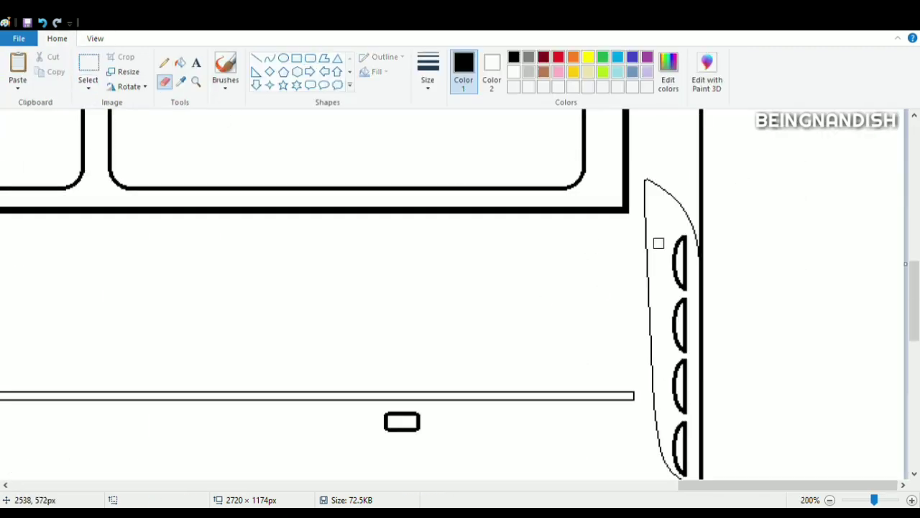
left_click(270, 57)
left_click_drag(683, 256, 663, 240)
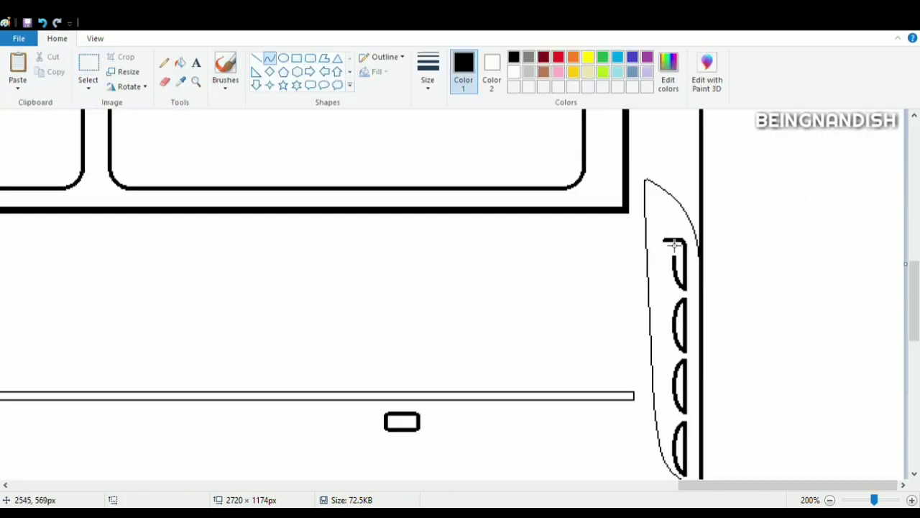
Delete the old half-round tail lamps below the reshaped one
left_click(88, 72)
scroll(486, 193, "down", 2)
left_click_drag(660, 204, 696, 329)
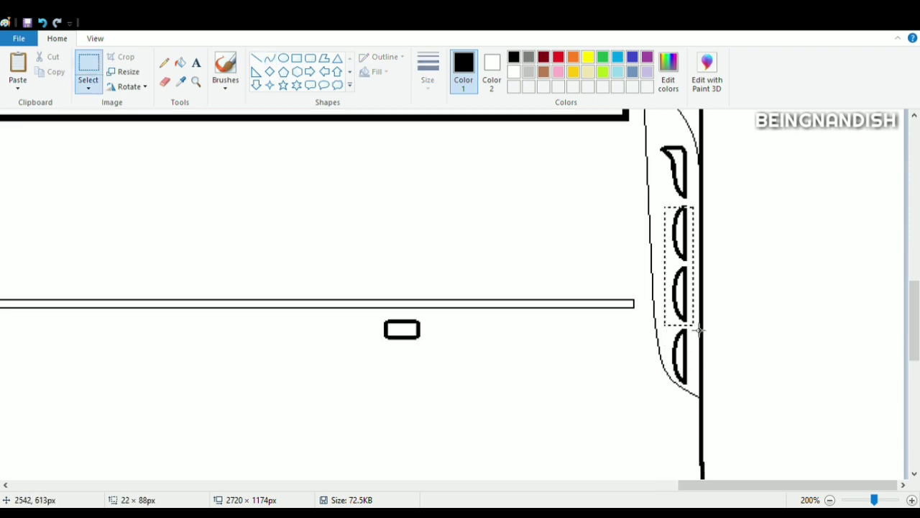
key("Delete")
left_click(164, 81)
Duplicate the hooked tail lamp down the housing to make a column of four lamps
left_click(88, 72)
left_click_drag(658, 143, 693, 204)
left_click_drag(676, 173, 679, 292)
left_click(553, 210)
left_click_drag(660, 205, 695, 264)
left_click_drag(676, 232, 690, 348)
Draw a horizontal line above the door out to the window panel and extend the panel's lower edge to the door
scroll(565, 253, "up", 2)
scroll(565, 252, "down", 1)
left_click(95, 38)
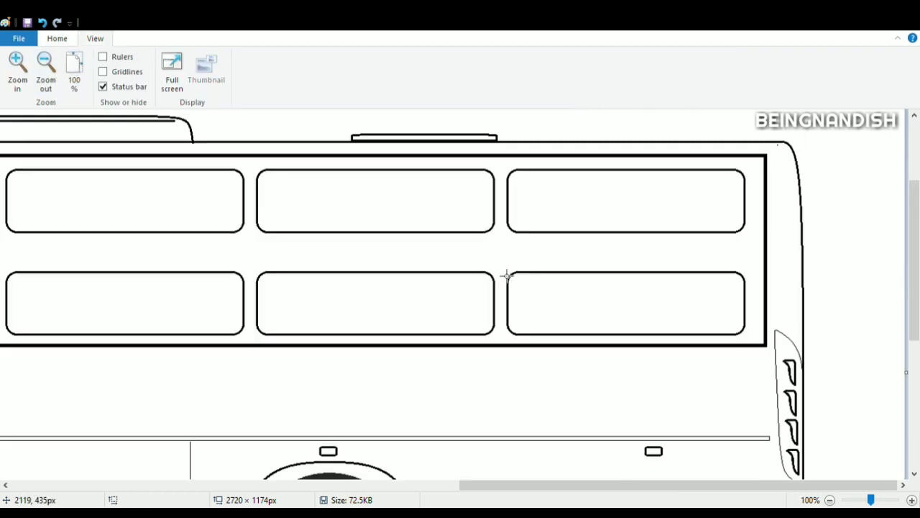
scroll(280, 219, "down", 1)
scroll(223, 254, "up", 1)
scroll(218, 232, "down", 3)
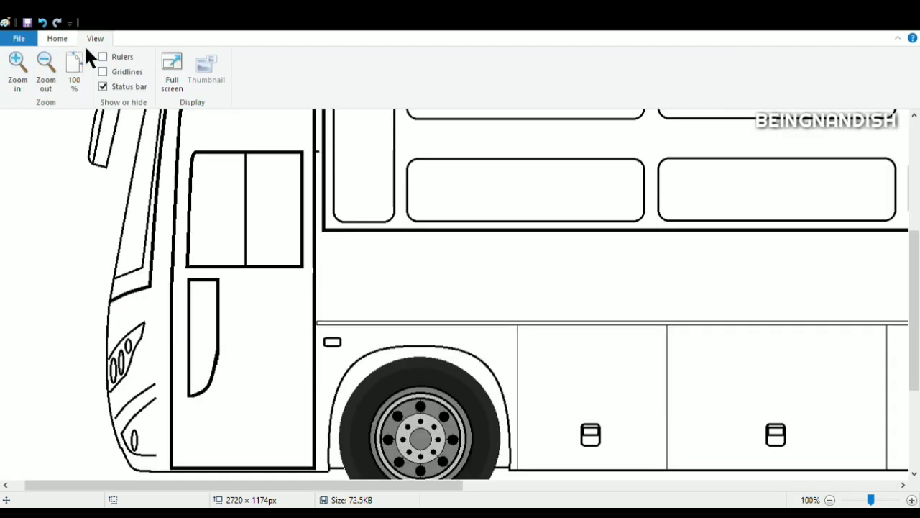
left_click(57, 38)
scroll(338, 216, "up", 3)
left_click_drag(324, 184, 188, 183)
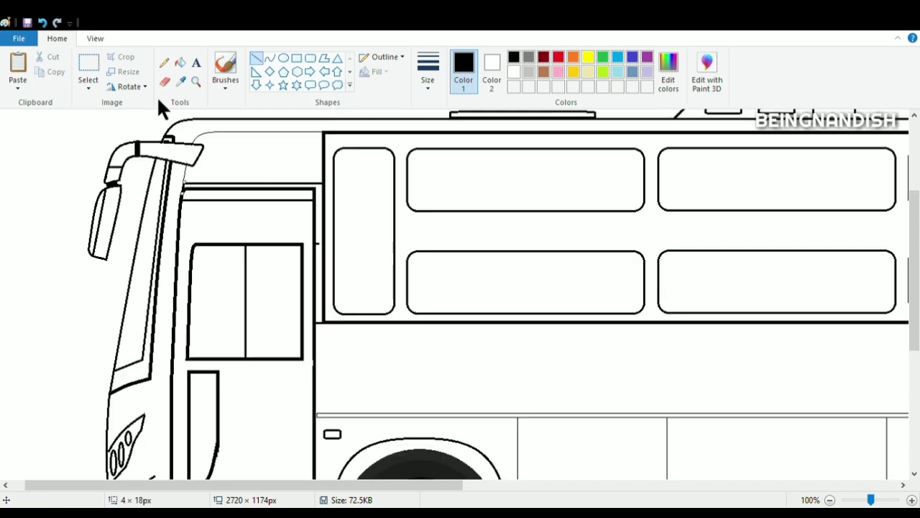
Draw a horizontal line across the door just below its window
scroll(321, 302, "down", 1)
left_click_drag(316, 269, 172, 269)
scroll(269, 332, "up", 1)
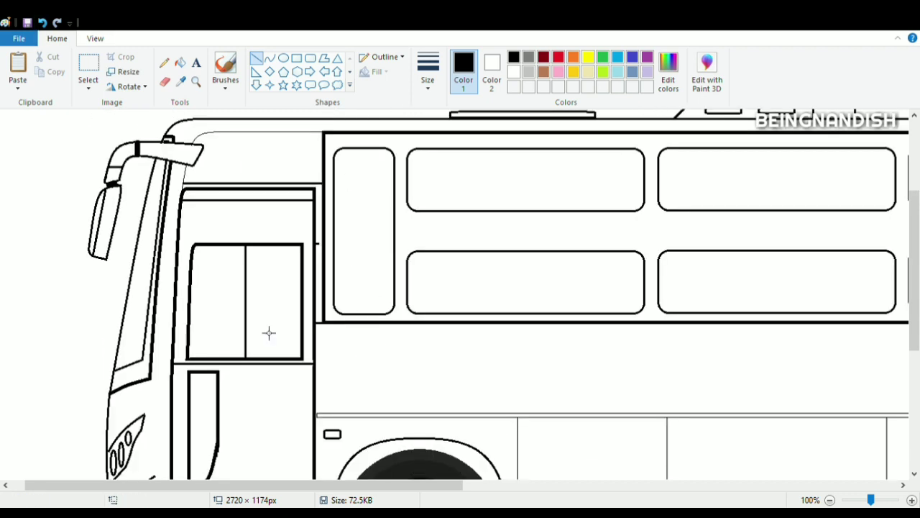
Erase the stray line ends around the upper part of the door
scroll(298, 315, "up", 1)
scroll(255, 247, "down", 1)
left_click(57, 38)
left_click(165, 81)
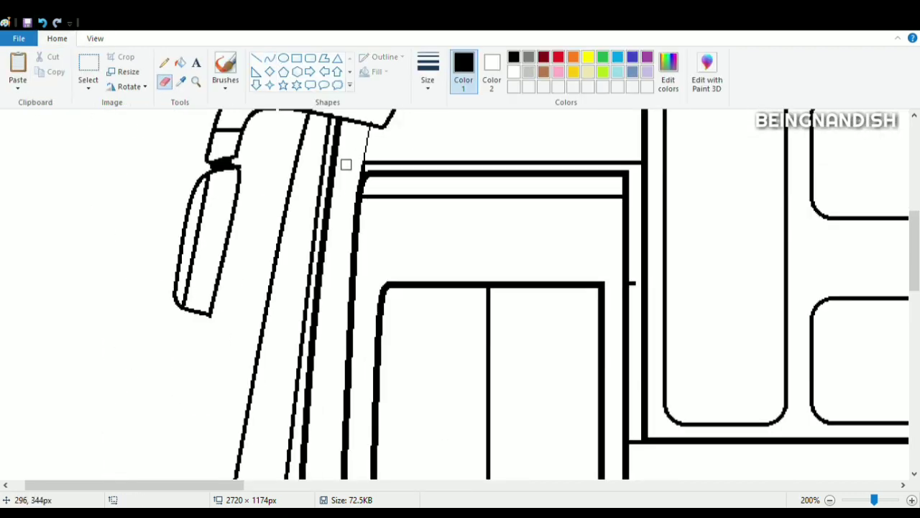
Fill the side windows in both the upper and lower rows with dark grey
left_click(95, 39)
scroll(404, 325, "down", 1)
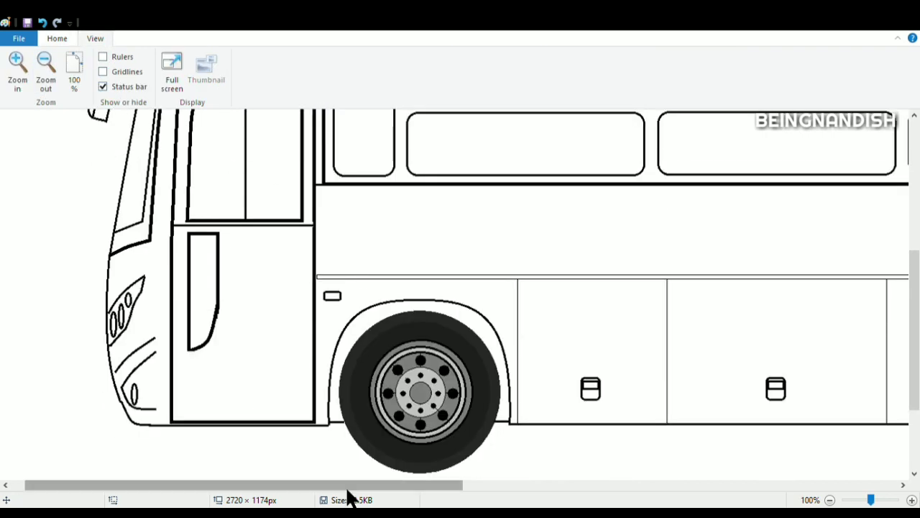
left_click(52, 81)
left_click(56, 38)
left_click(180, 62)
left_click(527, 56)
left_click(265, 226)
left_click(390, 227)
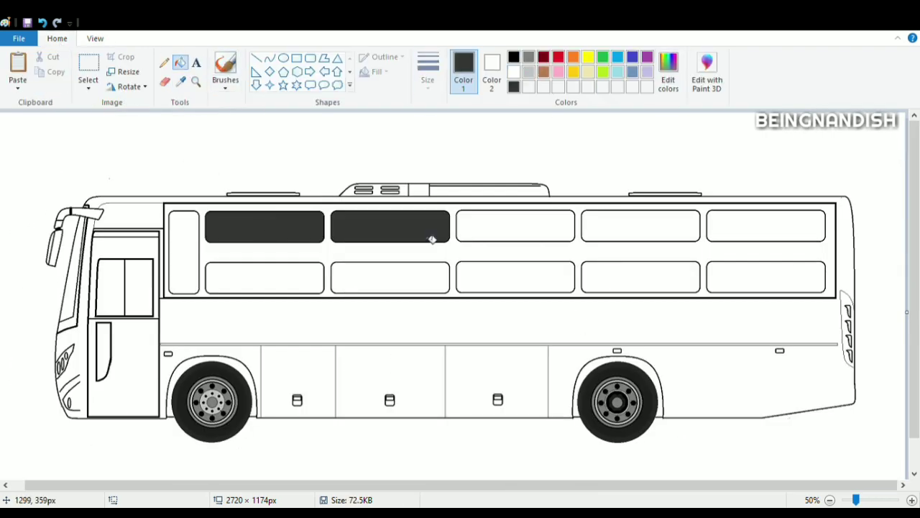
left_click(515, 227)
left_click(765, 277)
left_click(264, 277)
Fill the narrow window behind the door and both upper door panes with the same dark grey
left_click(184, 251)
left_click(139, 288)
left_click(111, 287)
Fill the lower door window and windscreen surround with dark grey and the windscreen with medium grey
left_click(529, 56)
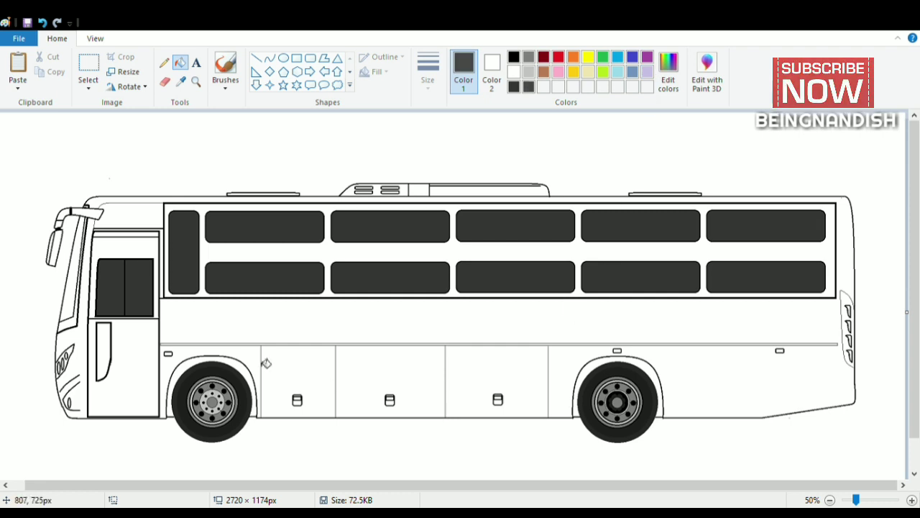
left_click(105, 351)
left_click(72, 270)
left_click(519, 86)
left_click(72, 325)
Fill both wheel arches, the panel around the side windows and the upper door area with near-black
left_click(513, 56)
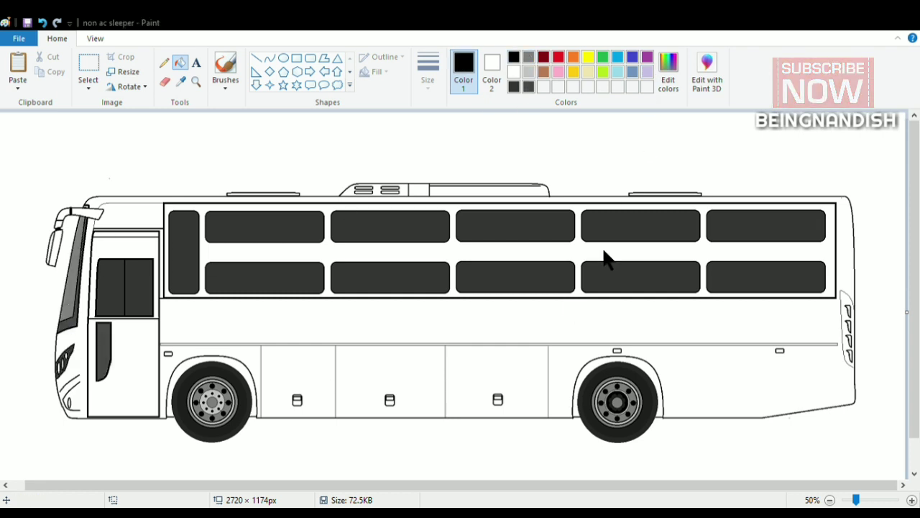
left_click(213, 360)
left_click(617, 359)
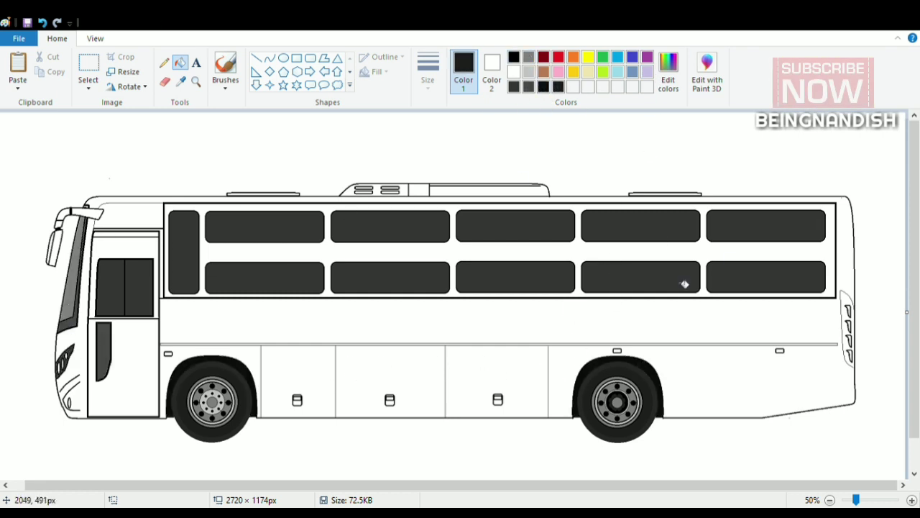
left_click(243, 296)
left_click(154, 249)
Refill the side windows of both rows with a slightly lighter dark grey
left_click(551, 86)
left_click(640, 226)
left_click(516, 226)
left_click(766, 226)
left_click(406, 260)
left_click(265, 226)
left_click(264, 278)
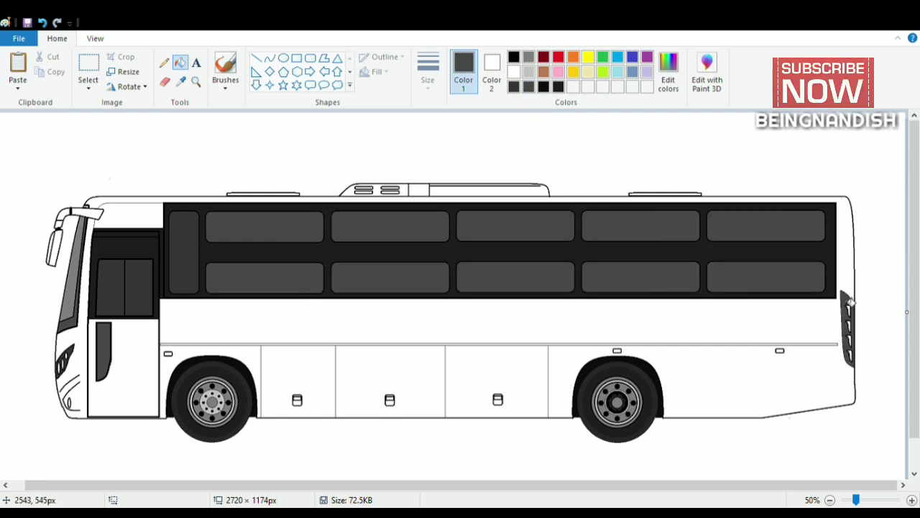
Fill the tail lamp housing and the side mirror with dark grey
left_click(514, 56)
left_click(849, 316)
left_click(550, 86)
left_click(95, 38)
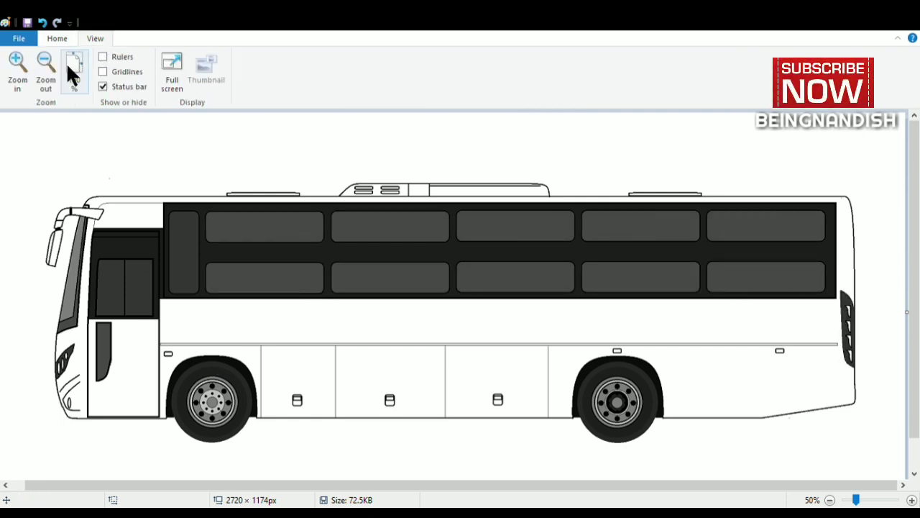
left_click(72, 70)
left_click(57, 38)
left_click(514, 56)
Paste the round APSRTC logo and place it on the middle lower body panel beside the hatch handle
scroll(298, 359, "down", 5)
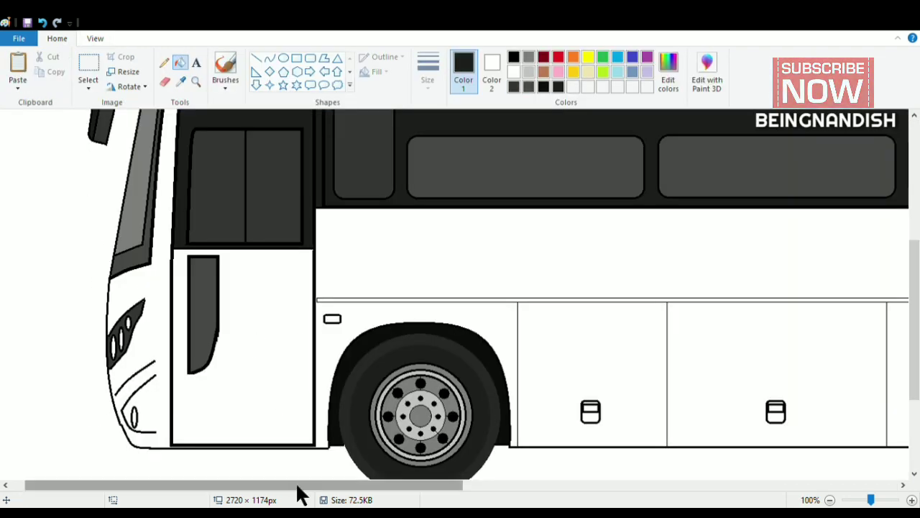
left_click_drag(297, 484, 476, 484)
left_click(22, 85)
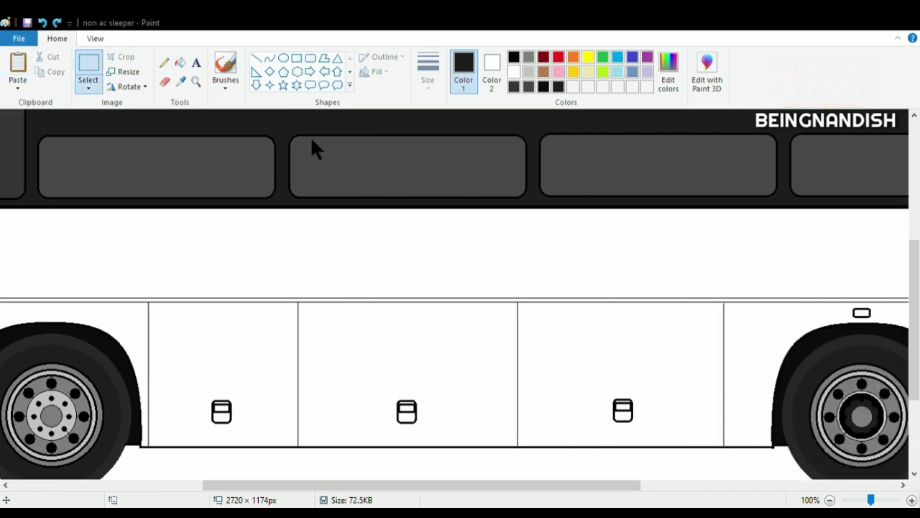
key("ctrl+v")
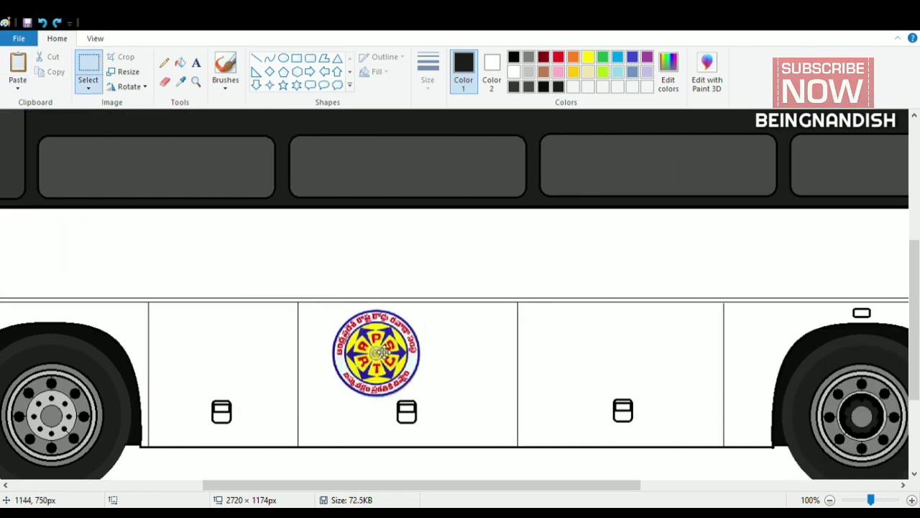
left_click_drag(409, 355, 479, 391)
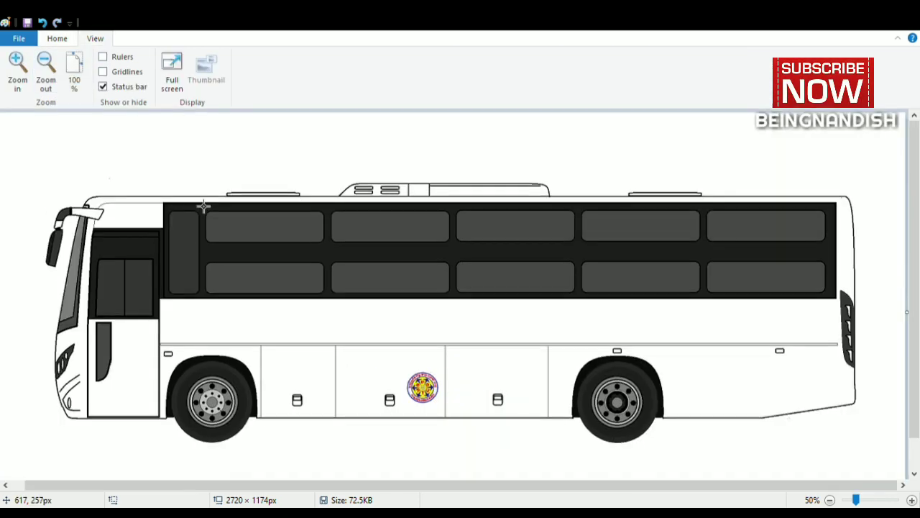
Fill the bus body panels, door, front section and roof unit with medium grey
left_click(55, 41)
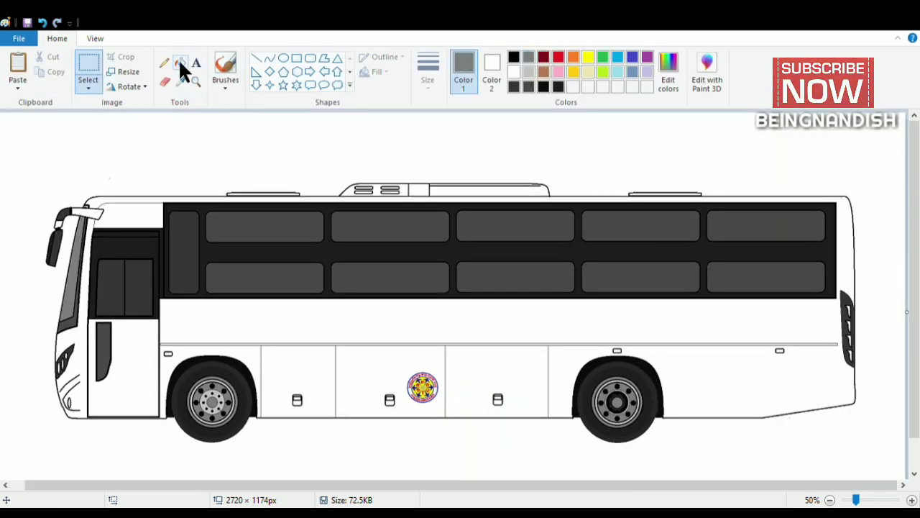
left_click(180, 63)
left_click(460, 322)
left_click(668, 71)
left_click(282, 328)
left_click(299, 370)
left_click(381, 370)
left_click(133, 360)
left_click(143, 220)
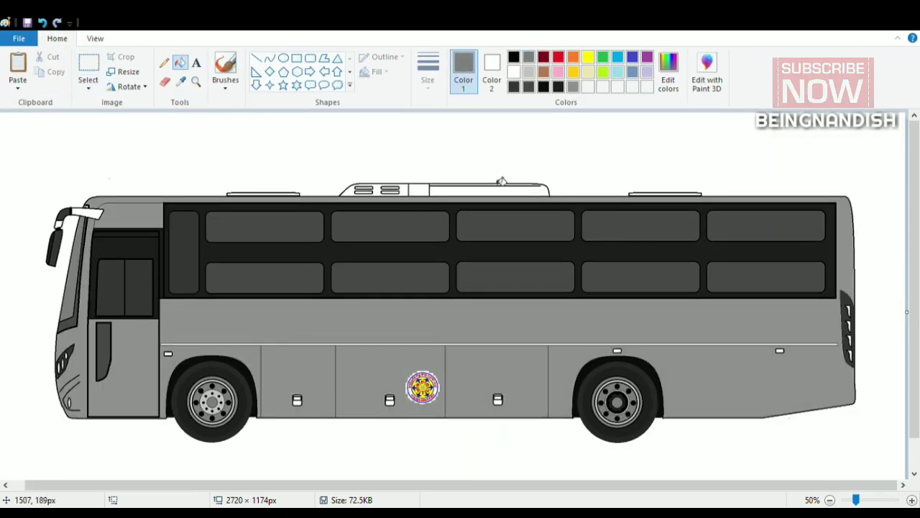
left_click(501, 184)
left_click(403, 194)
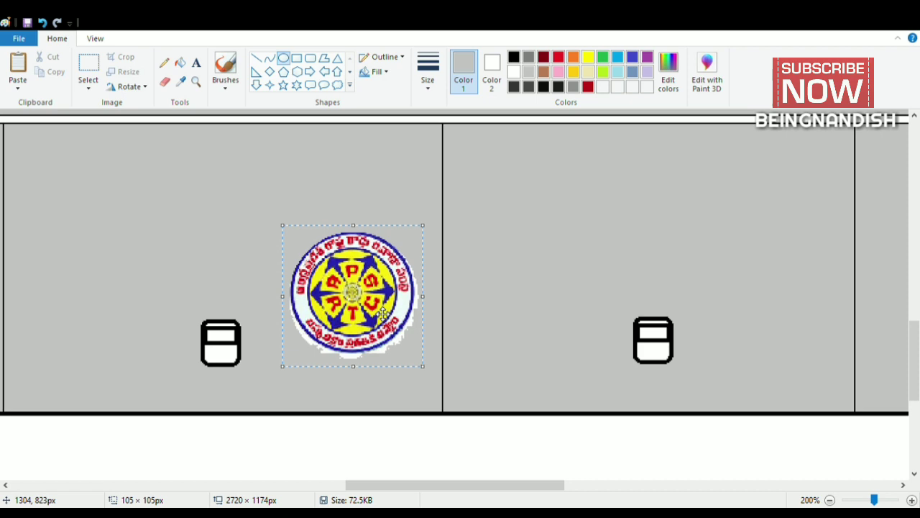
Fit a light grey ellipse outline about 101 × 104 px around the logo to cover its ragged white edge
left_click_drag(427, 367, 421, 364)
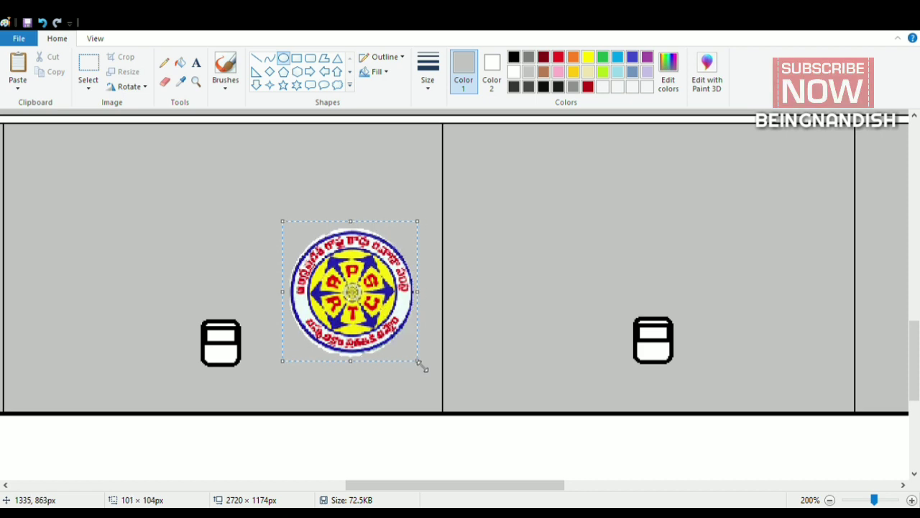
Add the white bold italic Bodoni MT text "Night Rider A/C Seat Cum Sleeper" on the body below the side windows
left_click(95, 39)
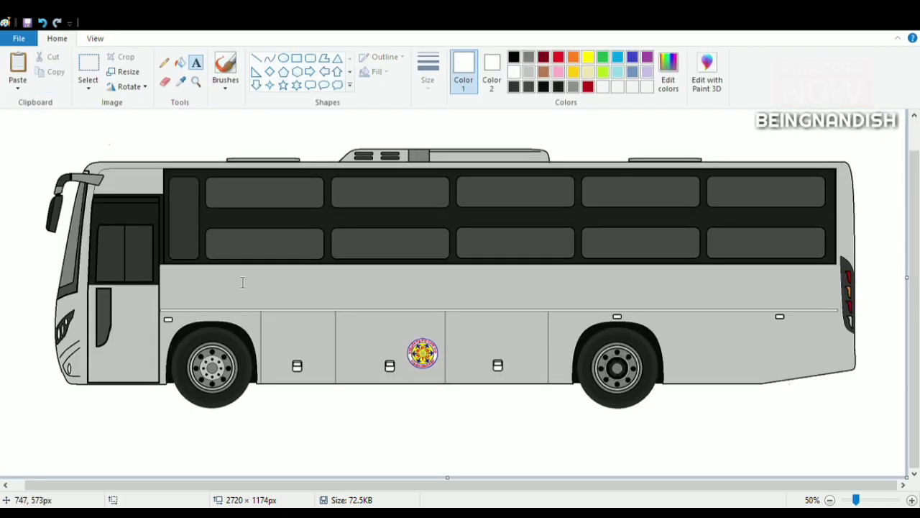
left_click_drag(608, 311, 270, 282)
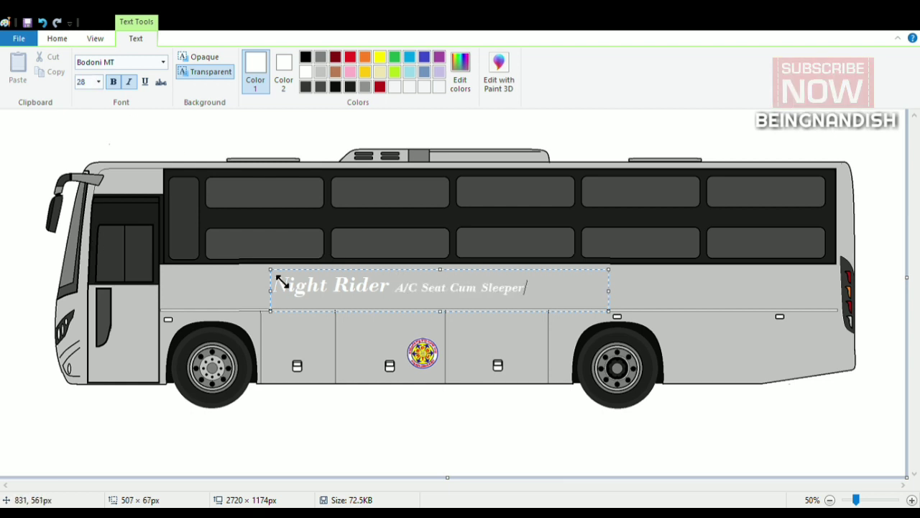
left_click_drag(281, 277, 269, 273)
left_click(646, 302)
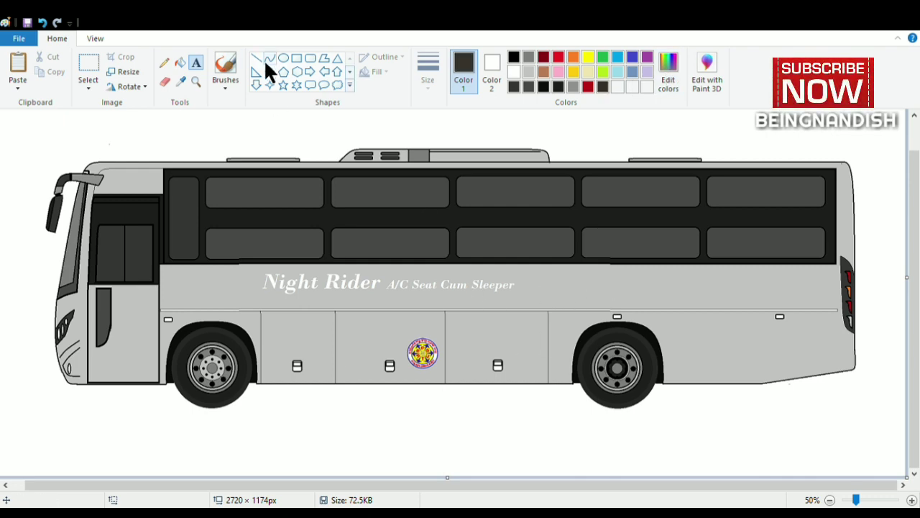
Try to draw a hooked curve about 340 × 130 px from the door up to the body below the windows
left_click(94, 38)
left_click(18, 70)
mouse_move(229, 241)
left_mouse_down()
mouse_move(284, 229)
mouse_move(417, 156)
left_mouse_up()
mouse_move(418, 159)
left_mouse_down()
mouse_move(465, 173)
mouse_move(469, 165)
left_mouse_up()
left_click_drag(469, 156, 442, 172)
mouse_move(232, 246)
left_mouse_down()
mouse_move(244, 245)
mouse_move(226, 253)
left_mouse_up()
left_click_drag(443, 207, 457, 207)
left_click_drag(340, 172, 338, 165)
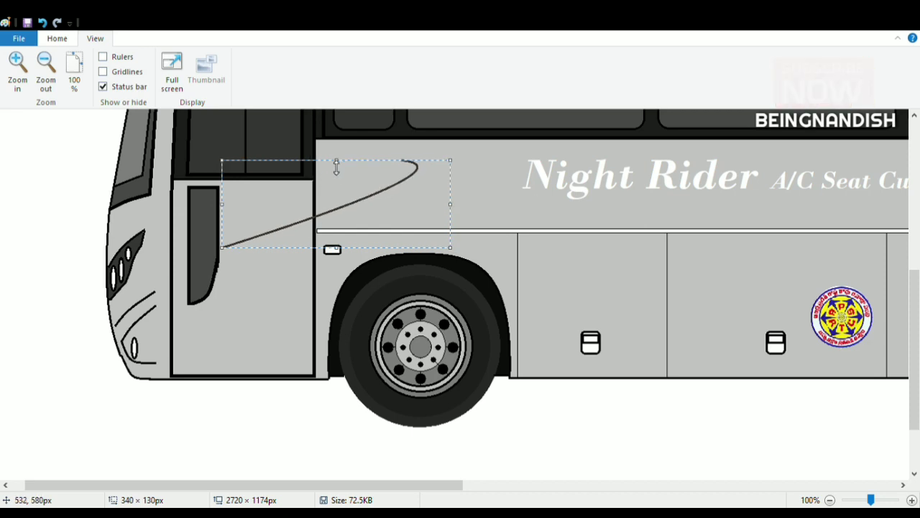
key("ctrl+z")
Draw two curves forming a crescent swoosh from the door to the body in front of the Night Rider lettering
left_click_drag(406, 160, 369, 154)
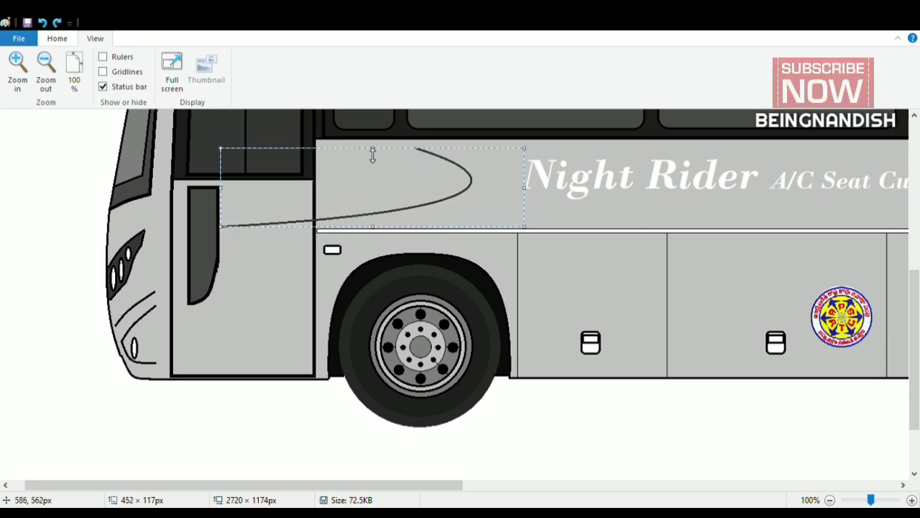
left_click_drag(229, 236, 454, 221)
left_click(627, 221)
Fill the crescent swoosh with dark brown, including its thin tail over the door
left_click(57, 39)
left_click(181, 63)
left_click(466, 195)
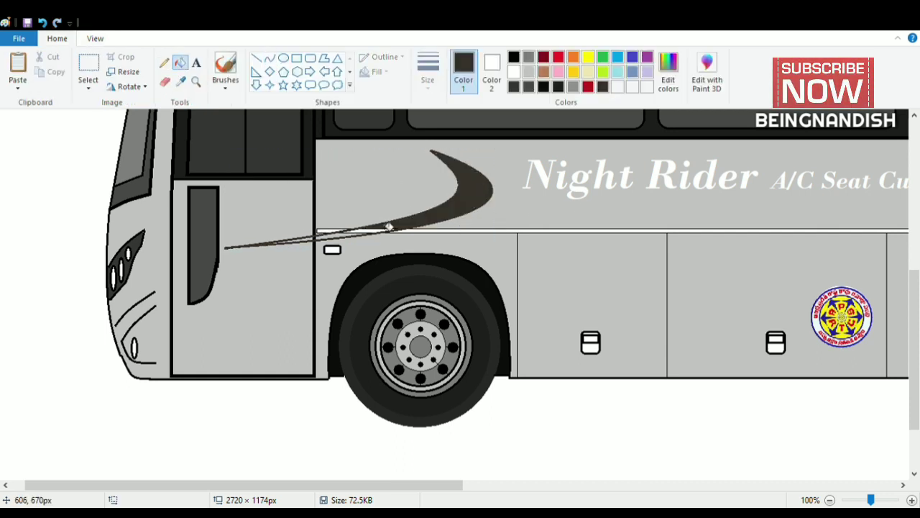
left_click(303, 244)
Draw a wavy line about 330 × 36 px across the lower front body from the front wheel arch to the nose
left_click_drag(328, 485, 372, 485)
left_click(268, 58)
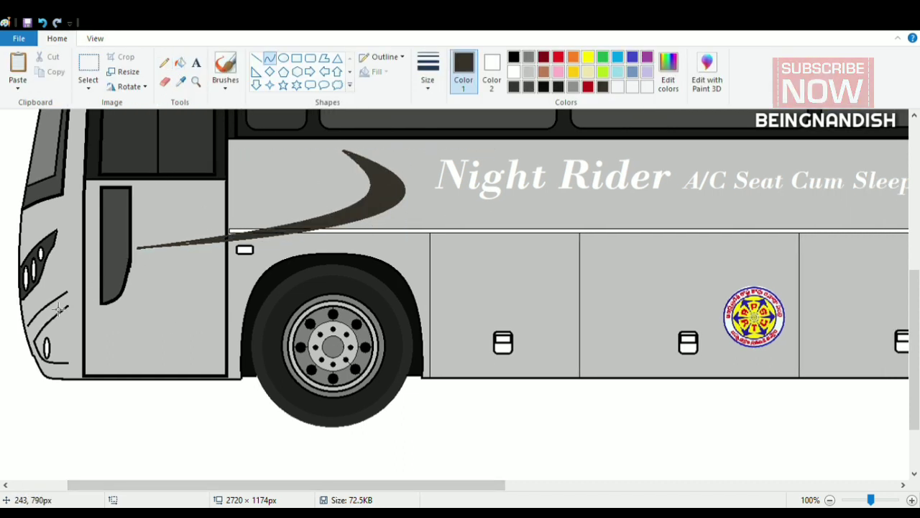
left_click_drag(249, 307, 21, 319)
left_click_drag(142, 317, 146, 337)
Fill the nose, door and strip beside the front wheel below the wavy line with dark brown
left_click(181, 62)
left_click(65, 348)
left_click(155, 352)
left_click(239, 338)
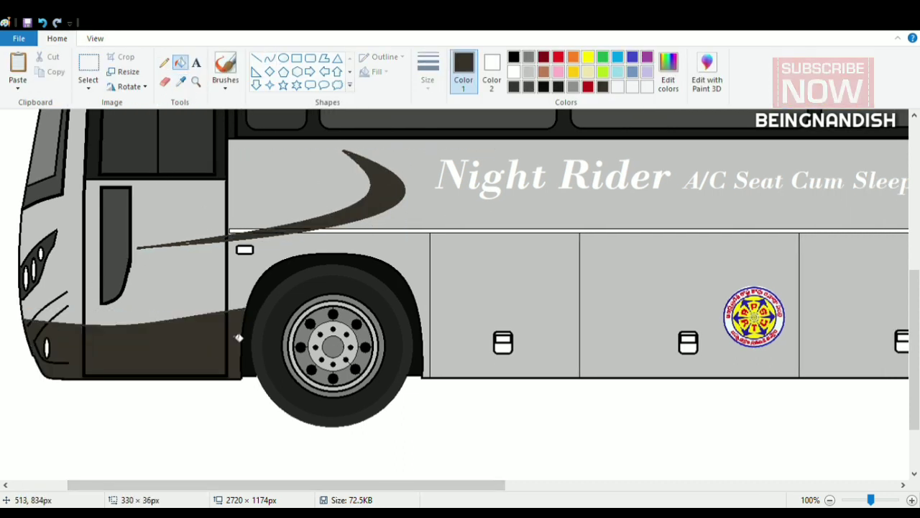
Draw a long curve along the lower body from the front wheel arch to behind the rear wheel
left_click_drag(225, 484, 280, 485)
left_click(95, 39)
left_click(45, 68)
left_click(57, 39)
left_click(269, 58)
mouse_move(253, 345)
left_mouse_down()
mouse_move(528, 312)
mouse_move(732, 352)
mouse_move(664, 298)
mouse_move(724, 324)
mouse_move(546, 325)
mouse_move(733, 352)
left_mouse_up()
left_click(722, 360)
Draw an upper curve sweeping down to the rear underside and a middle curve joined to the lower one behind the rear wheel
mouse_move(263, 321)
left_mouse_down()
mouse_move(660, 334)
mouse_move(815, 380)
mouse_move(698, 276)
mouse_move(747, 286)
left_mouse_up()
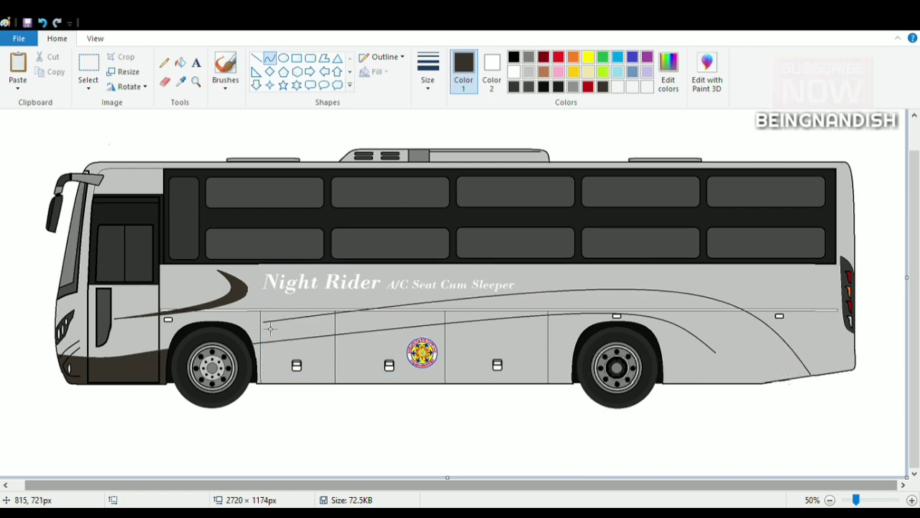
mouse_move(264, 322)
left_mouse_down()
mouse_move(735, 349)
mouse_move(660, 295)
mouse_move(706, 306)
left_mouse_up()
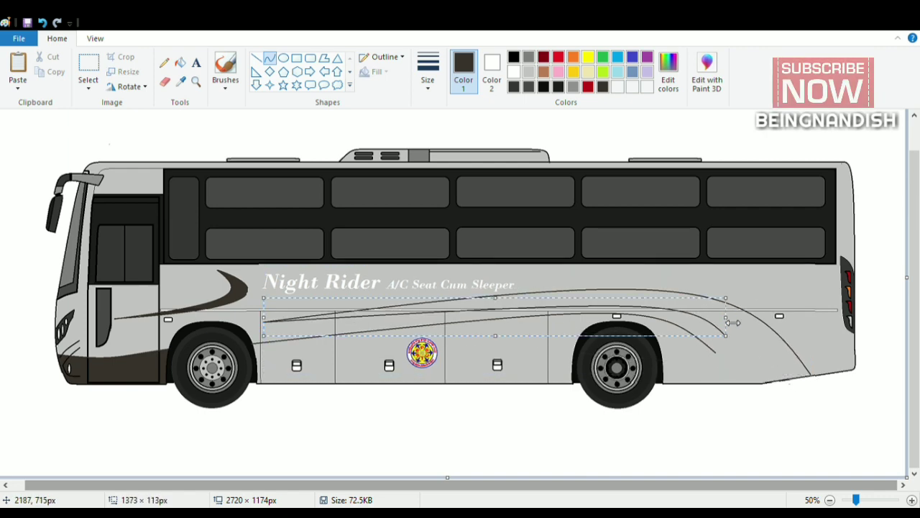
key("alt+v")
key("i")
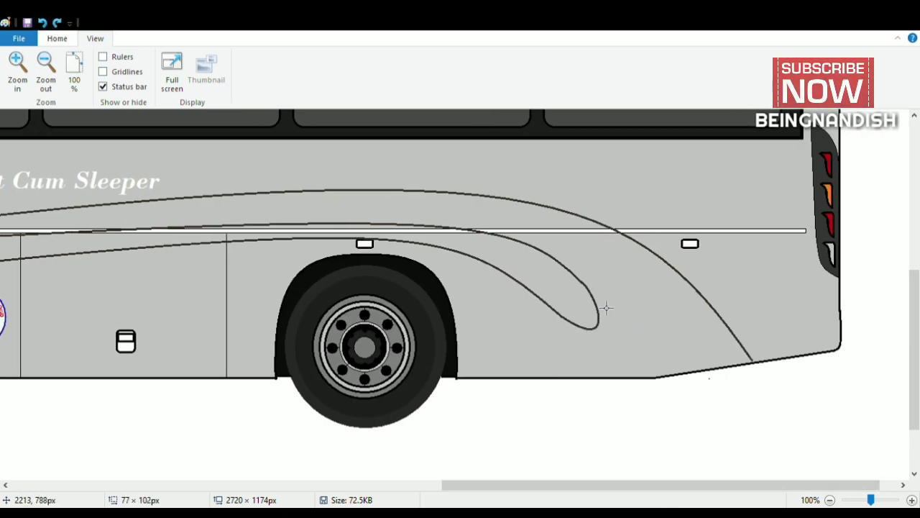
Fill the sweeping band and the lower body panels beneath the long curves with dark brown
key("alt+h")
key("f")
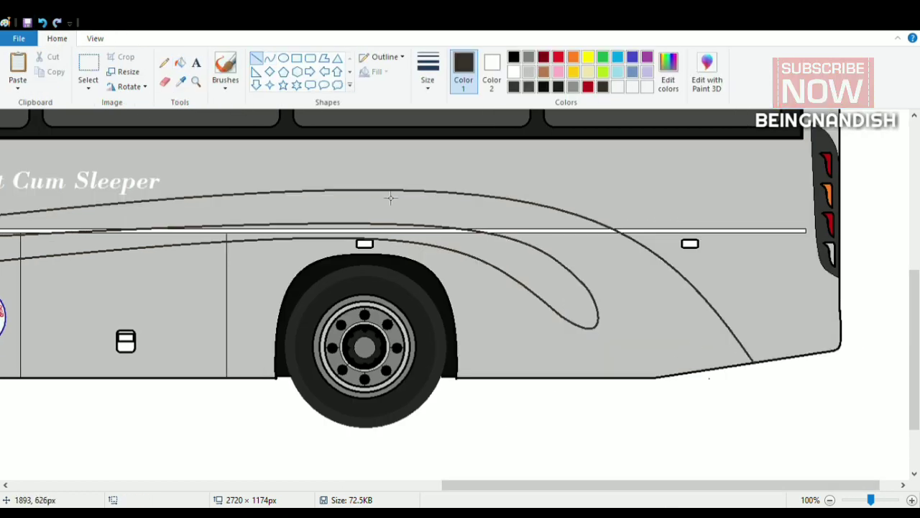
scroll(390, 197, "left", 5)
left_click(540, 307)
scroll(540, 306, "left", 5)
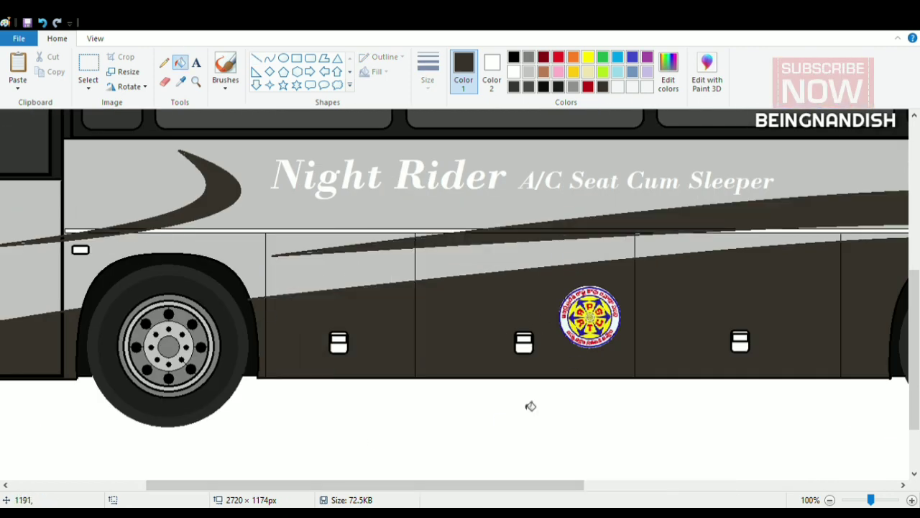
Outline a slanted corner patch below the tail lamps and fill it with dark brown
scroll(530, 406, "right", 9)
left_click(256, 58)
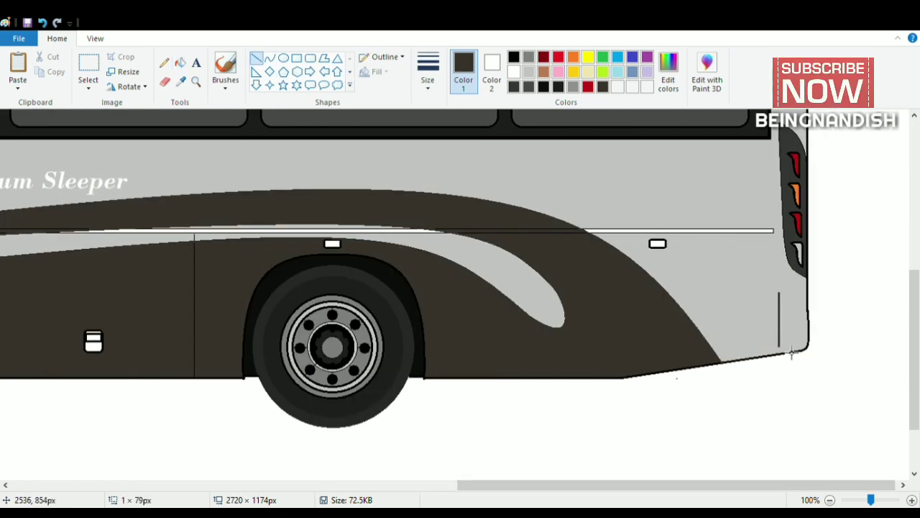
key("alt+h")
key("f")
left_click(794, 320)
Fill the waist moulding with grey and the side markers and upper parts of the hatch handles with orange
left_click(607, 230)
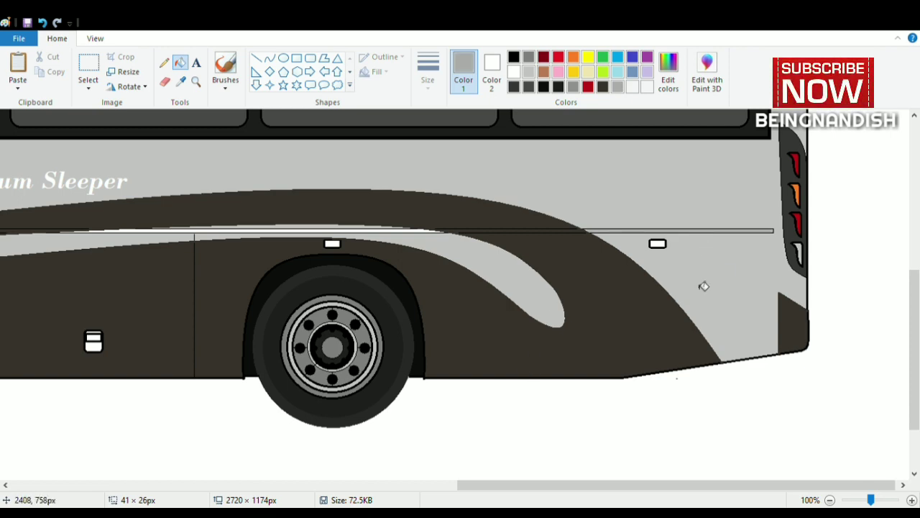
left_click_drag(679, 484, 382, 485)
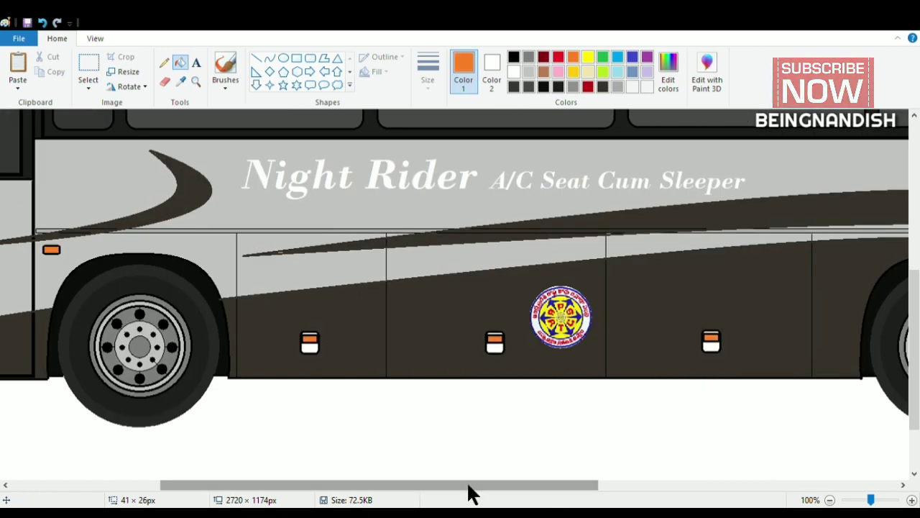
left_click_drag(468, 493, 68, 483)
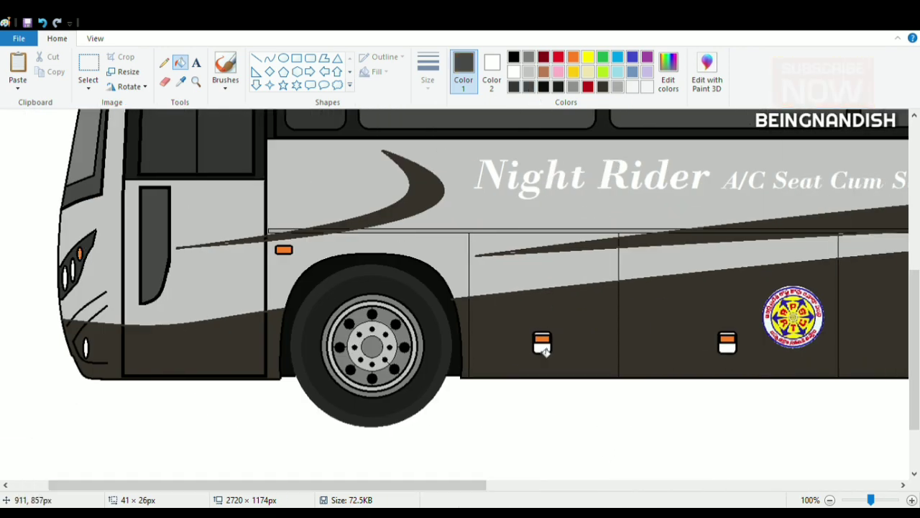
Fill the lower parts of the hatch handles with dark grey and the white headlamp lenses with very light grey
left_click_drag(737, 337, 530, 78)
left_click(528, 72)
Recolour the outlines of the orange headlamp lens and the side marker lamps with dark orange
key("ctrl+Page_Up")
left_click(573, 57)
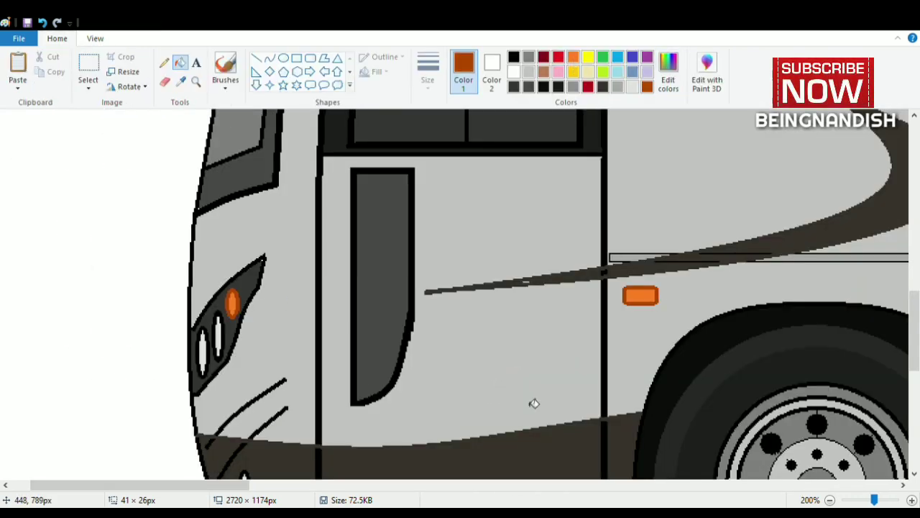
scroll(698, 464, "right", 15)
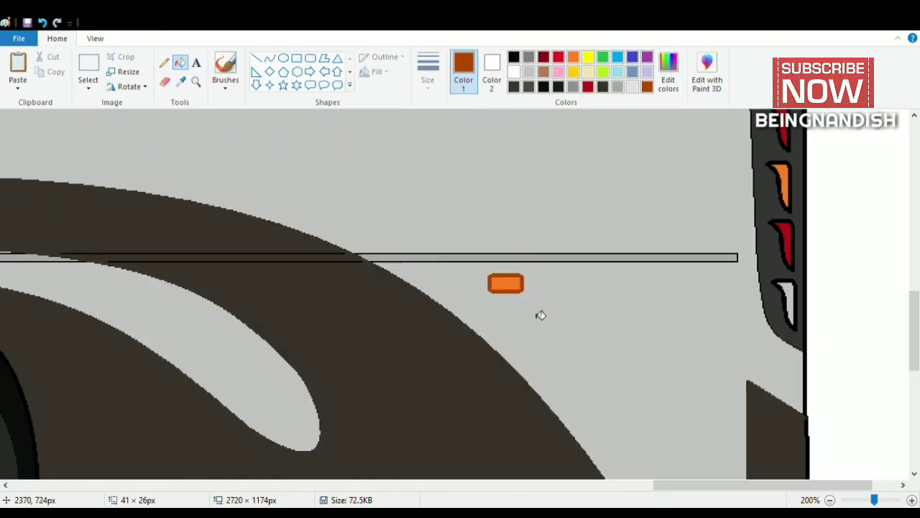
left_click_drag(618, 485, 219, 489)
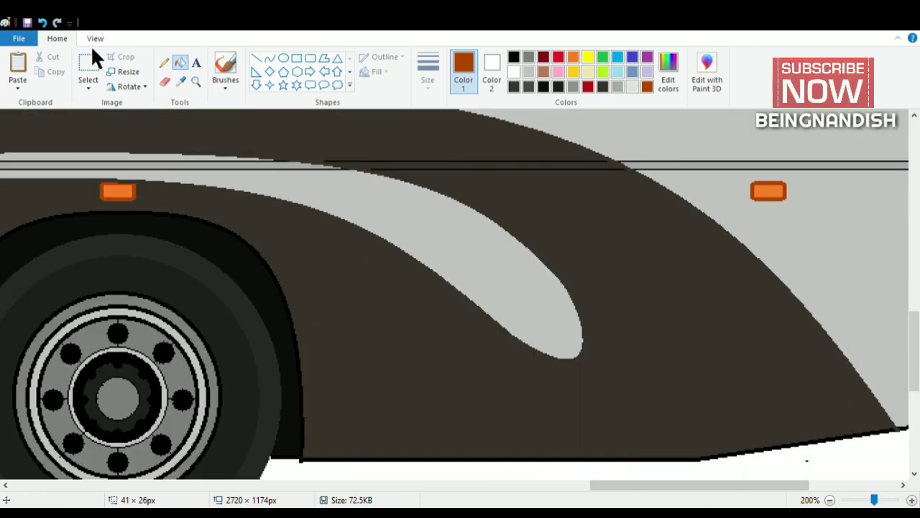
left_click(95, 38)
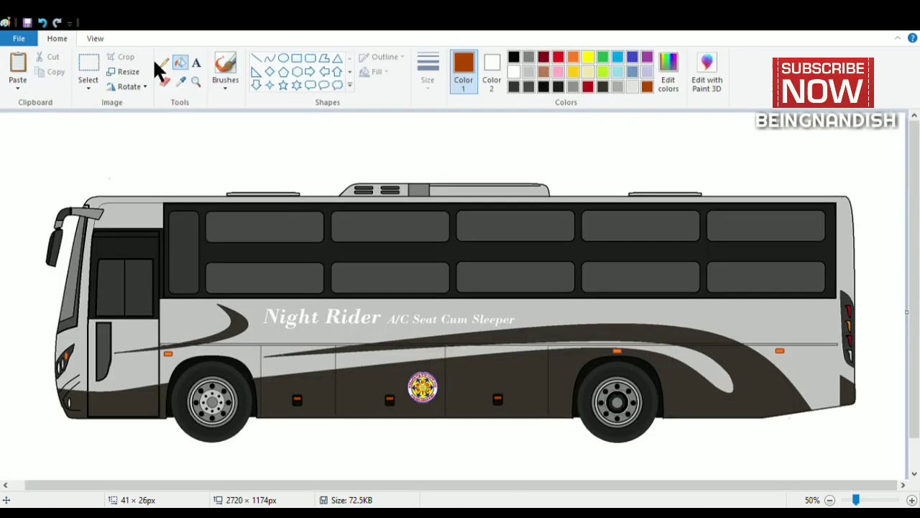
left_click(195, 63)
left_click_drag(453, 243, 661, 266)
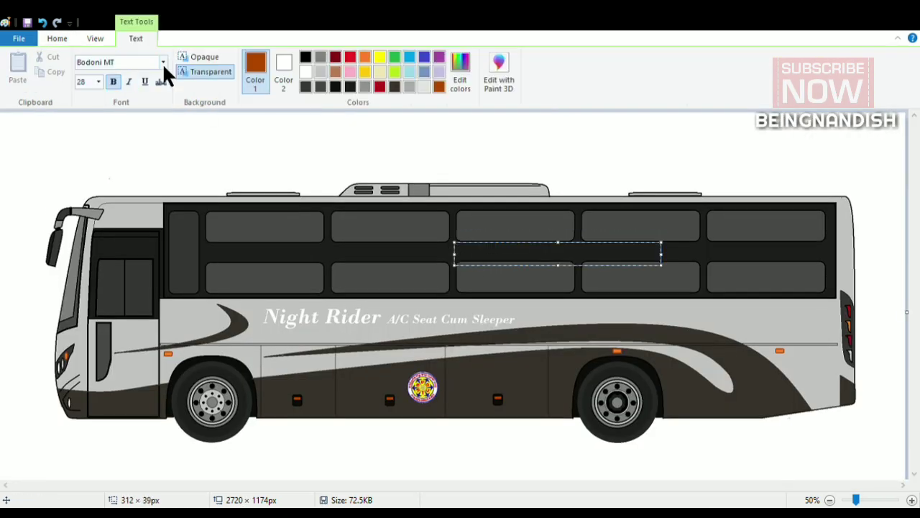
type("Arial Black")
key("Return")
type("www")
left_click(305, 72)
type(".a")
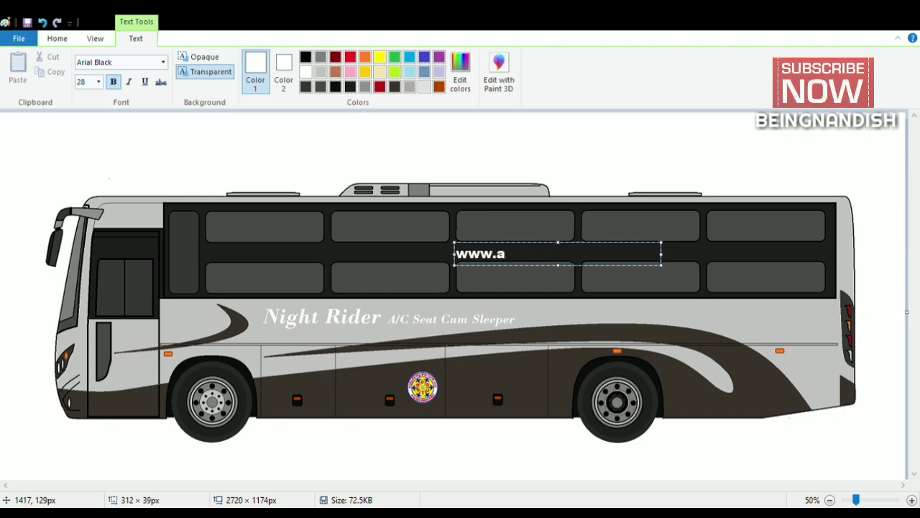
type("psrtconline.in")
Shift the web address text towards the rear of the bus and set its font to Bahnschrift at size 36
left_click_drag(443, 252, 507, 250)
key("ctrl+a")
left_click(98, 81)
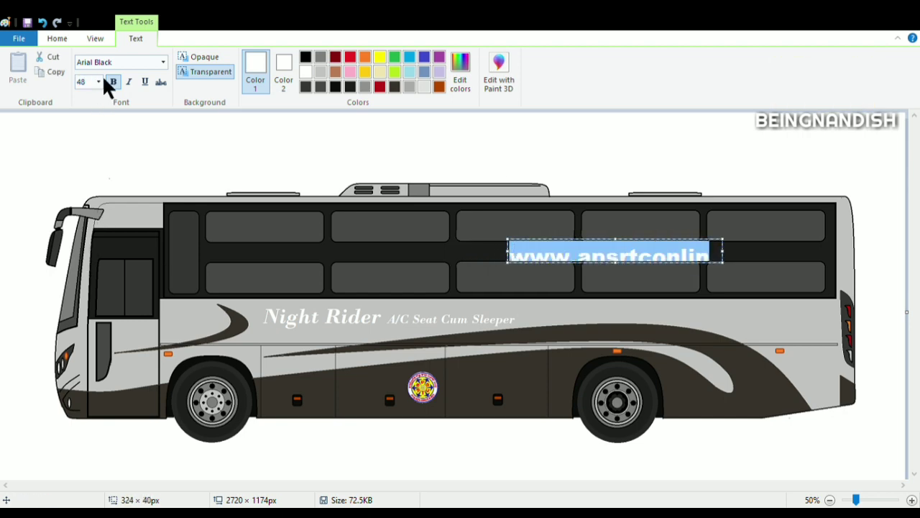
key("Down")
key("Down")
key("Down")
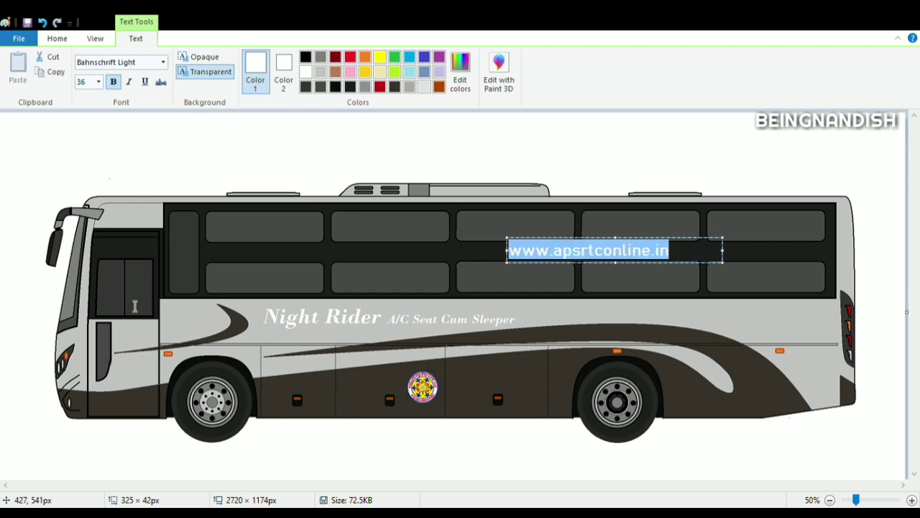
key("Down")
key("Down")
key("Down")
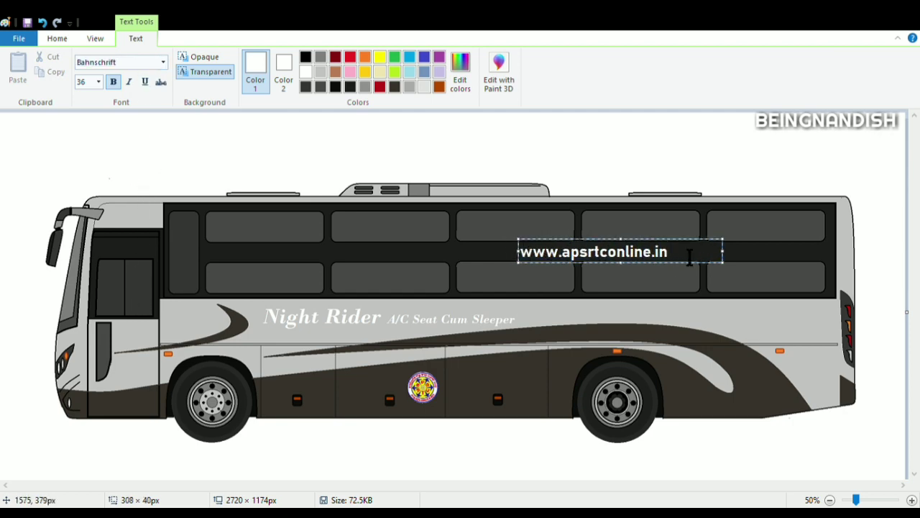